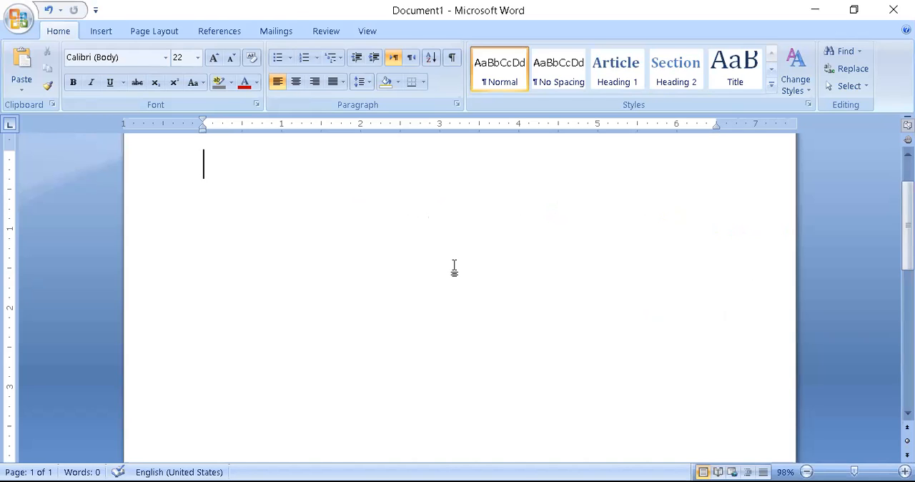
Write Angry, Sad and Happy on three separate plain lines, and delete all three lines.
text(angry)
key(Return)
text(sad)
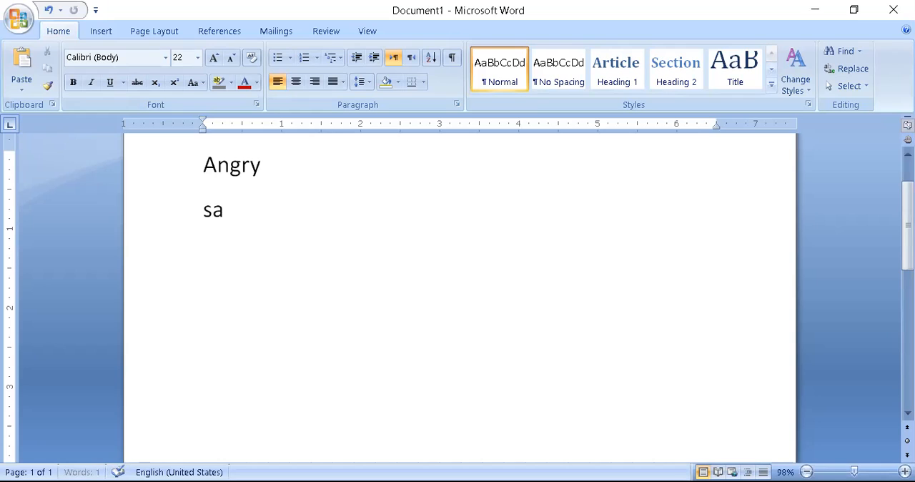
key(Return)
text(happy)
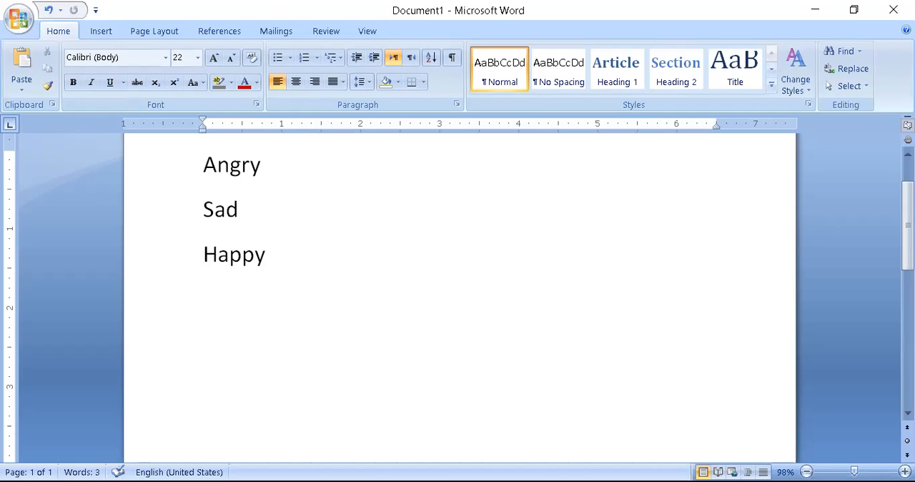
drag(296, 253, 173, 175)
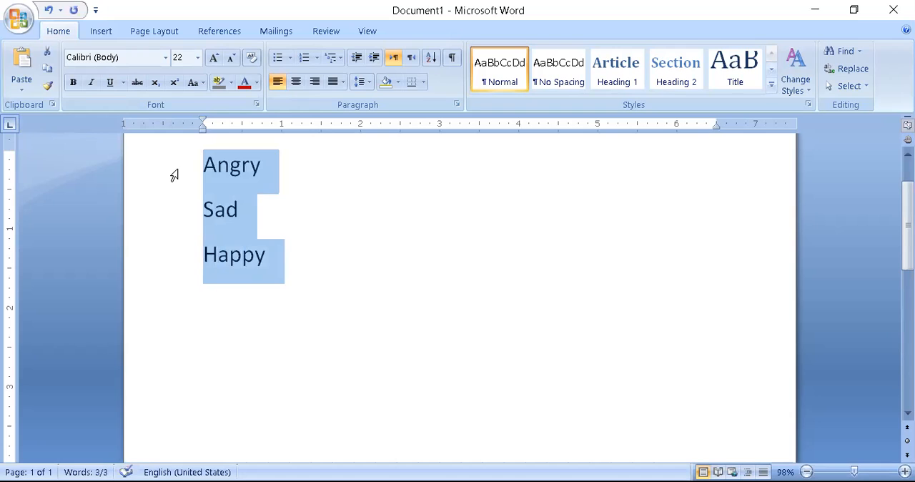
key(Delete)
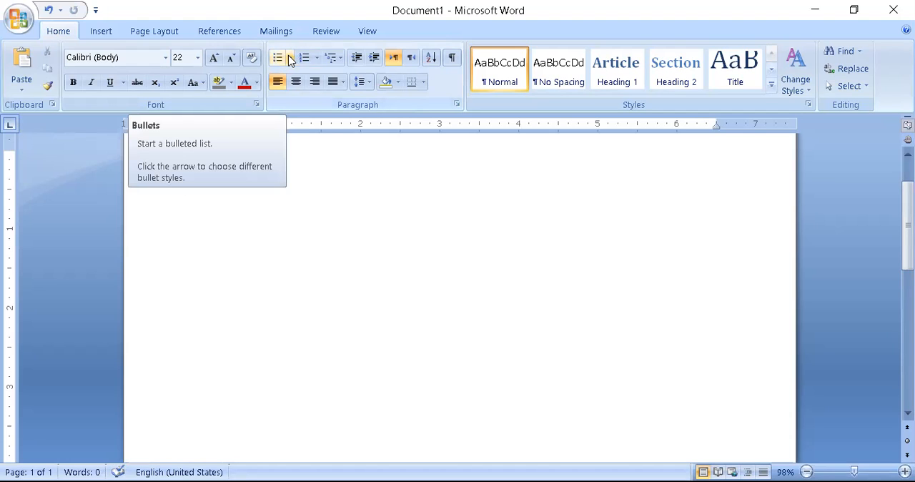
Create a bulleted list with square bullets containing Angry, Sad and Happy, and end the list on the line below.
click(290, 59)
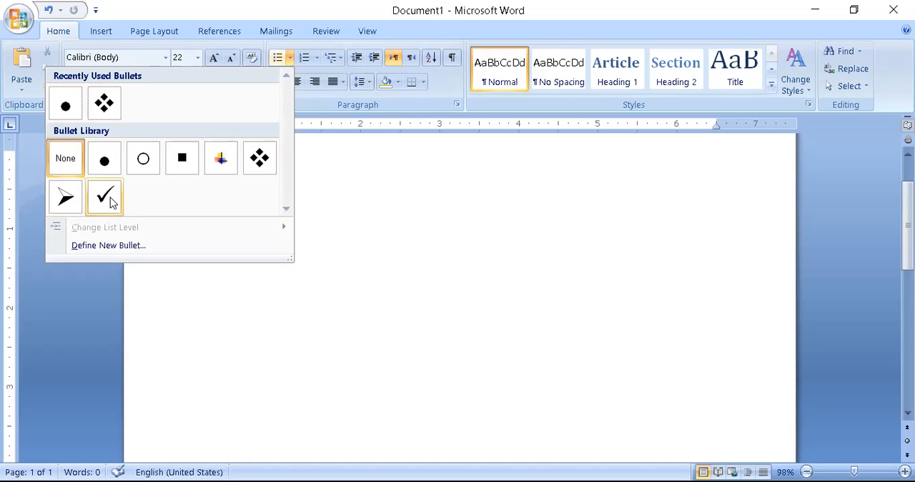
click(182, 158)
text(an)
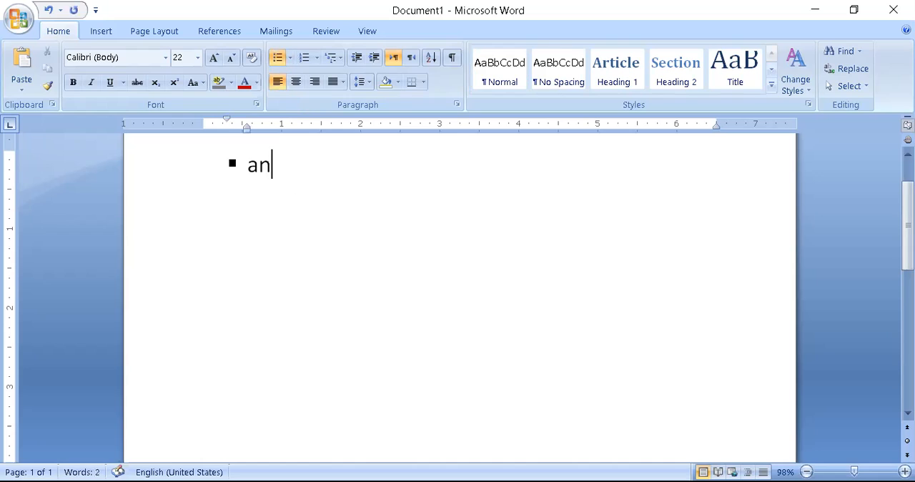
text(gry)
key(Return)
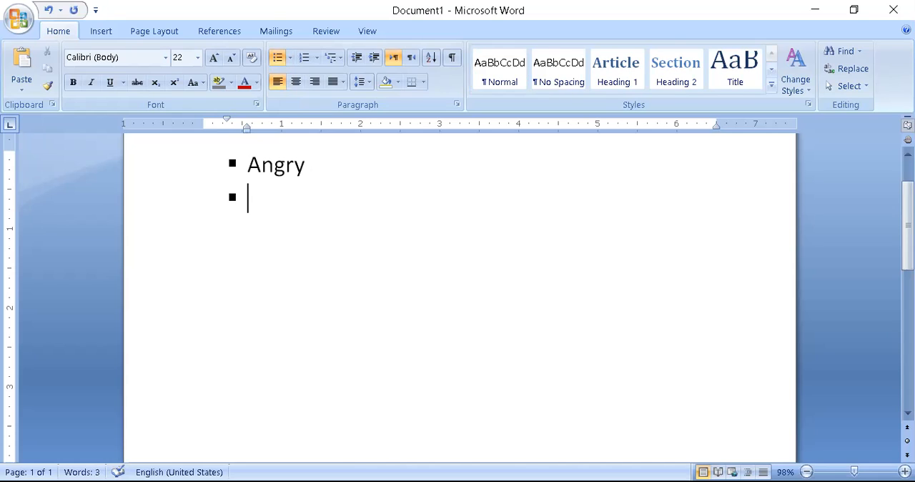
text(Sad)
key(Return)
text(happy)
key(Return)
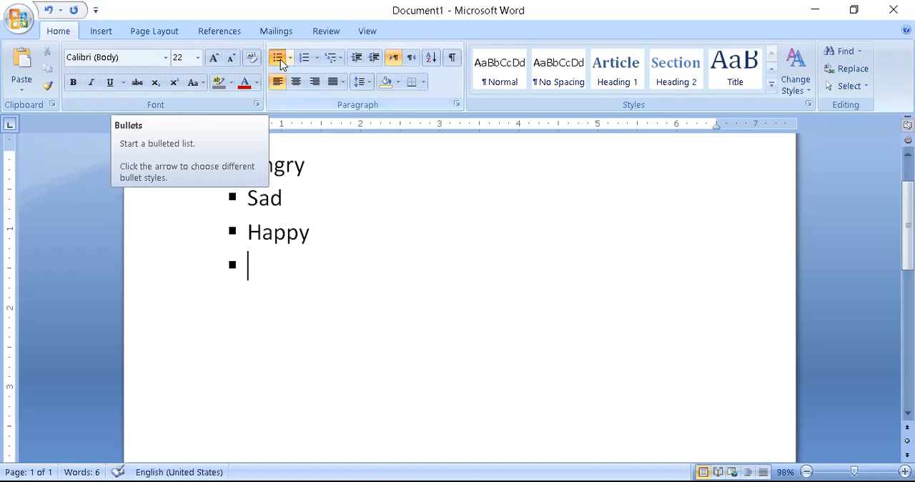
click(280, 60)
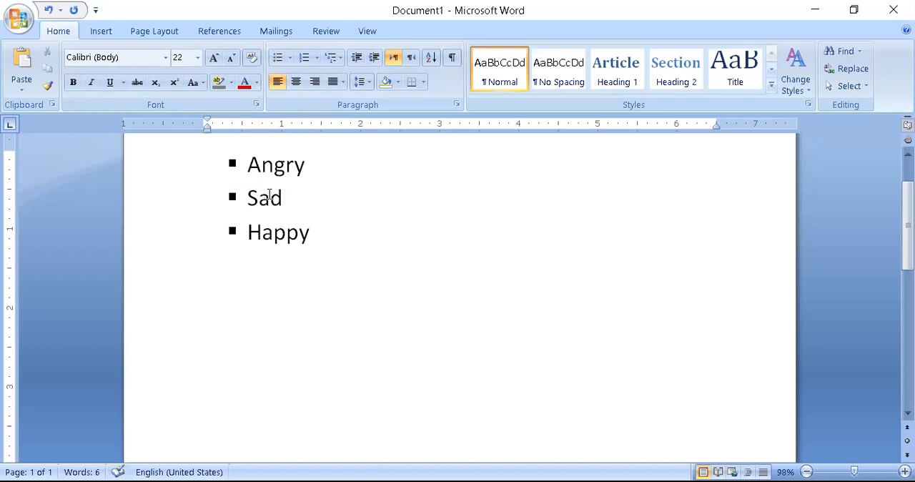
Try the hollow circle bullet on the empty line below Happy, and undo it.
click(290, 59)
click(154, 159)
key(ctrl+z)
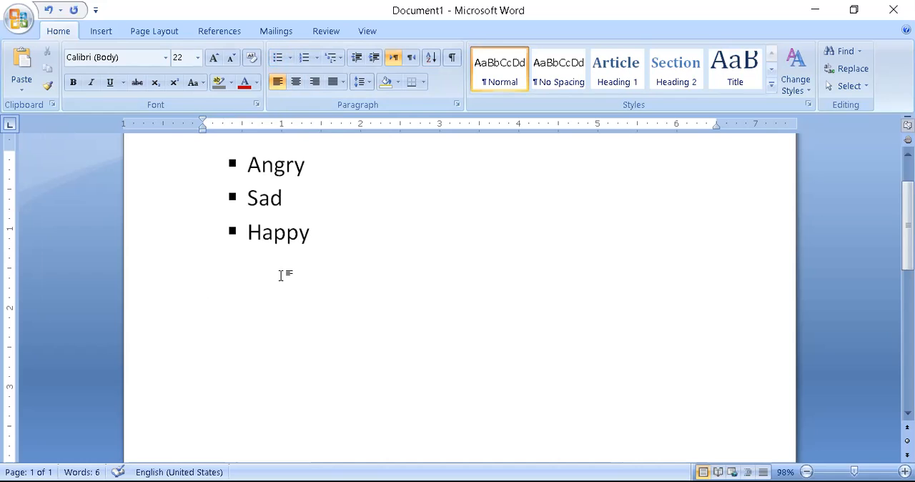
Create a numbered list in the i., ii., iii. format below Happy with the items Haha, Haha and Hahaha.
click(317, 57)
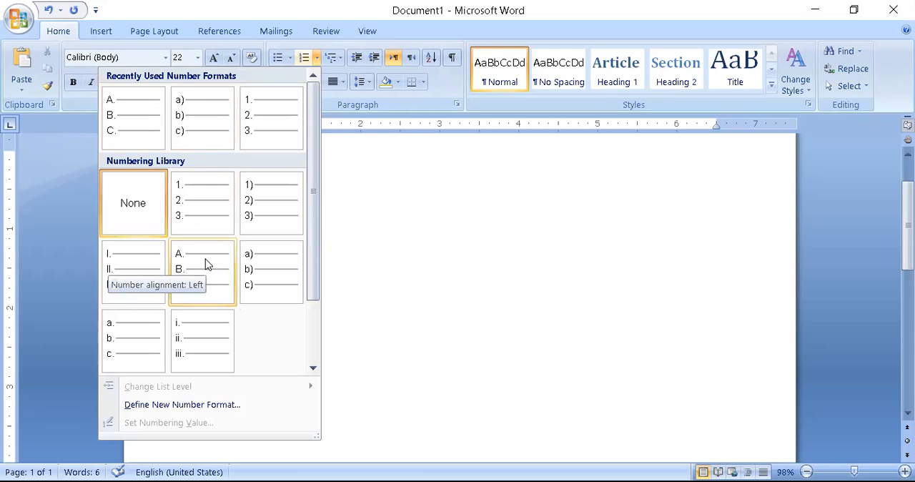
click(200, 349)
text(haha)
key(Return)
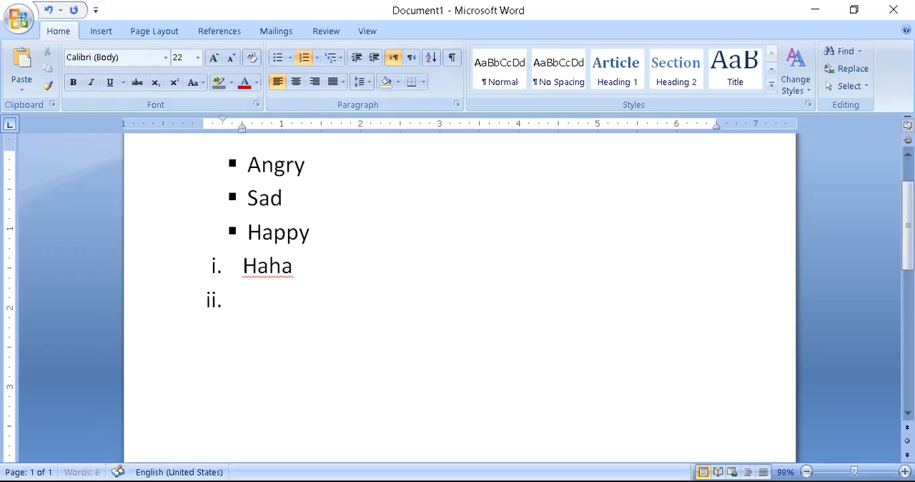
text(haha)
key(Return)
text(haha)
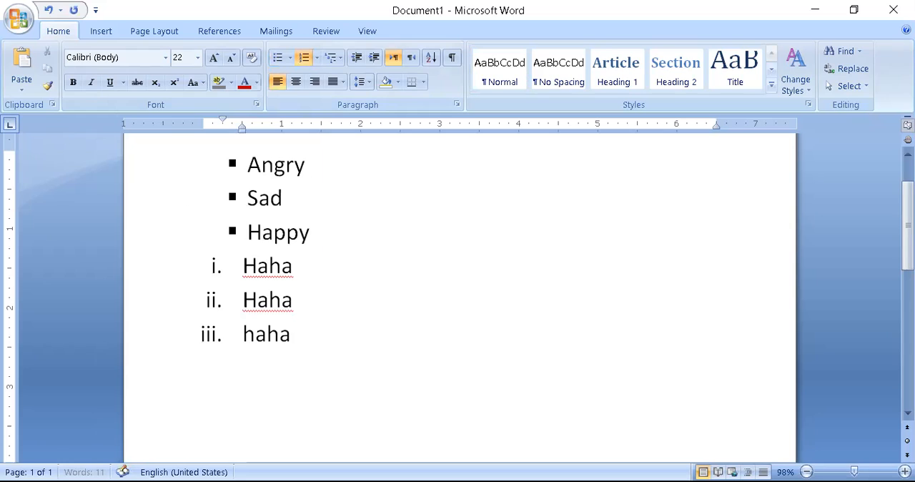
text(ha)
key(Return)
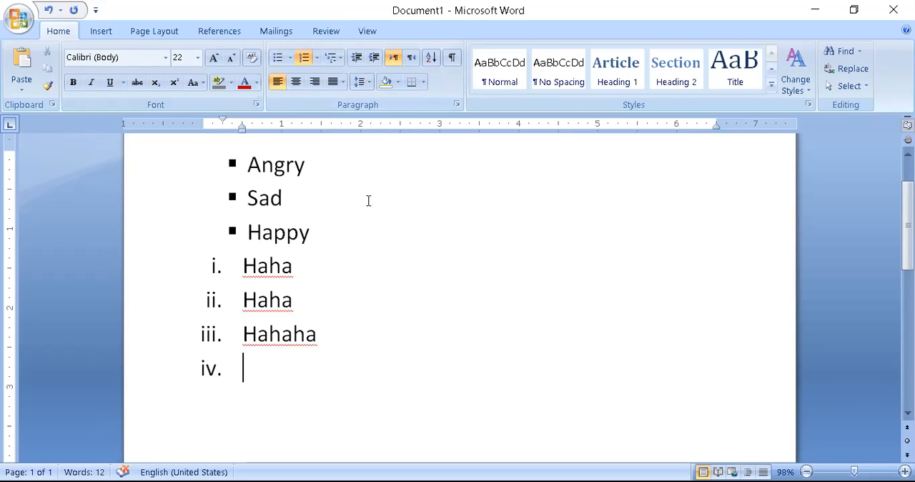
Add tab spacing after the word Sad in the bulleted list.
click(441, 187)
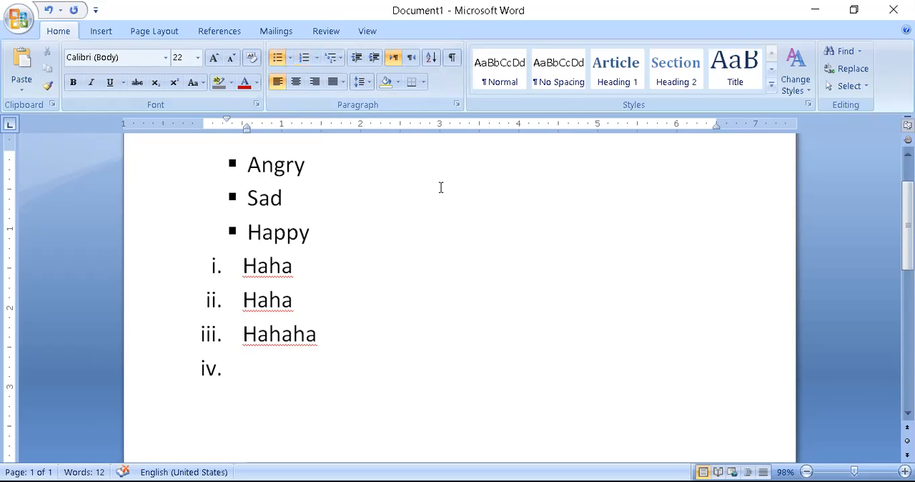
key(Tab)
key(Tab)
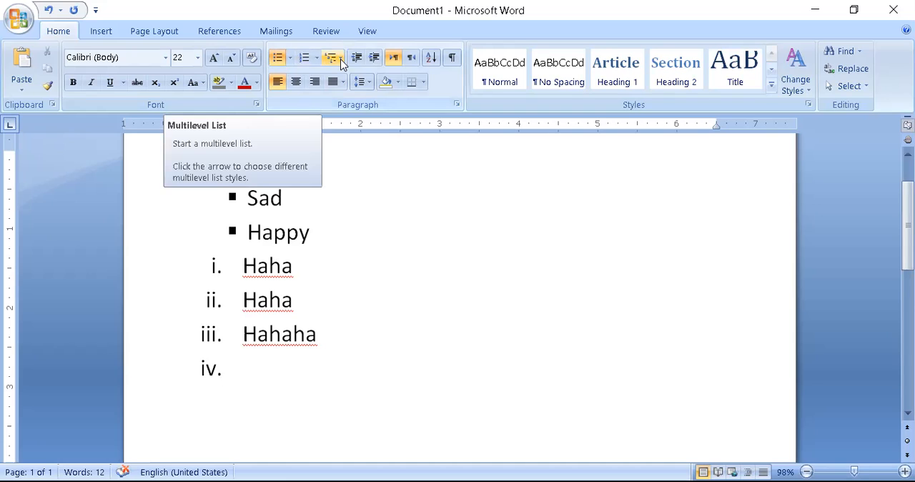
Review the bullet and numbering formats, and apply the 1), a), i) multilevel list to the Angry, Sad and Happy lines.
click(288, 59)
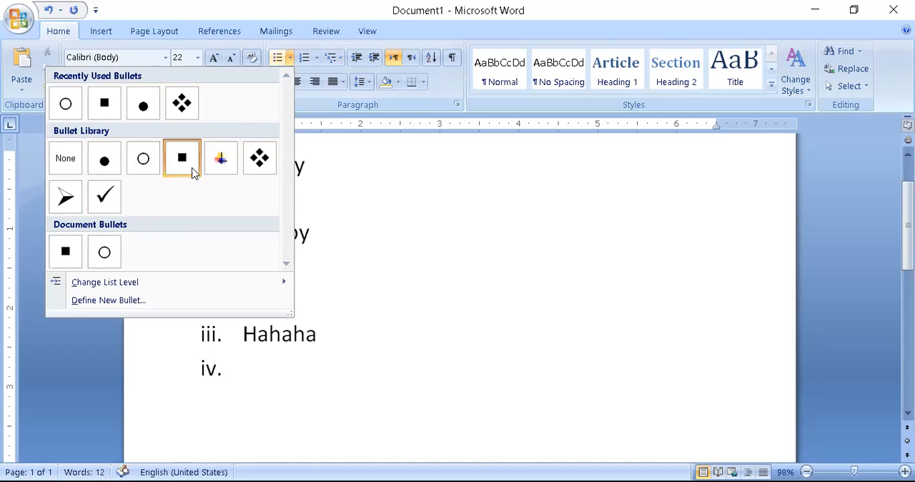
click(316, 57)
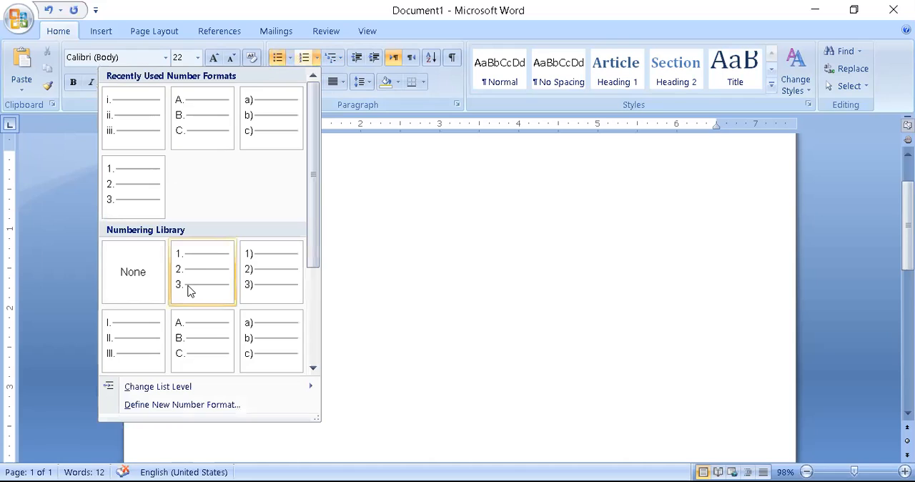
click(338, 61)
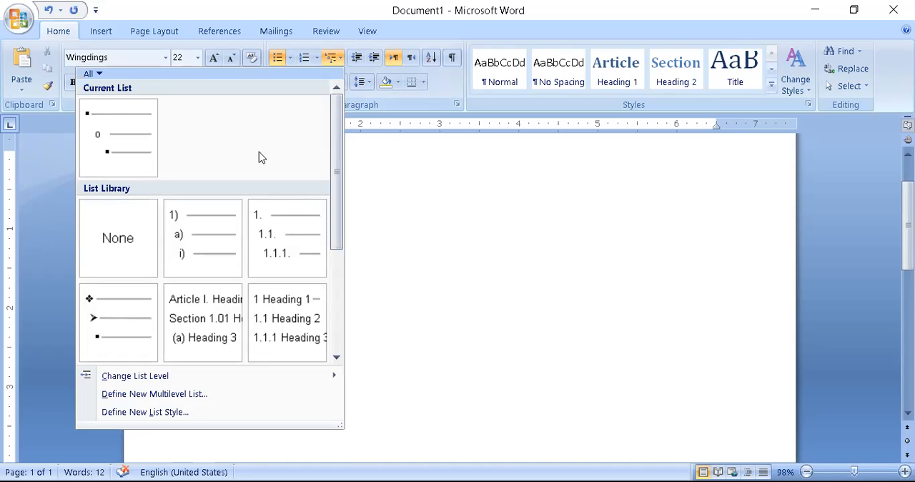
mouse_move(222, 233)
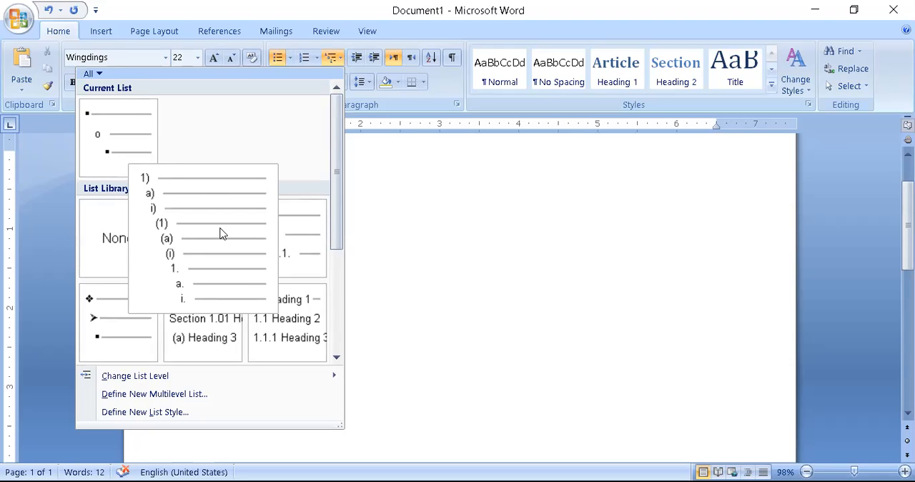
double_click(444, 207)
text(ha)
key(BackSpace)
key(BackSpace)
Start a new 1), a), i) multilevel list below Hahaha with Heading as its first item.
click(305, 389)
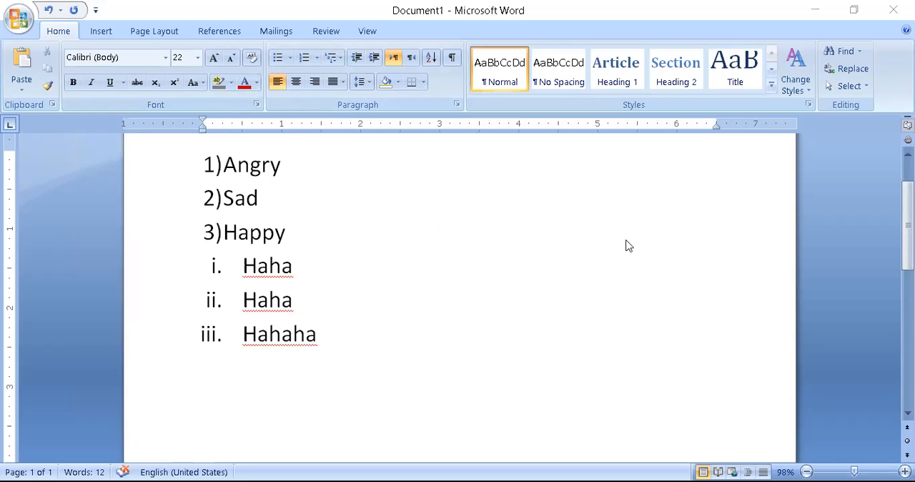
click(340, 58)
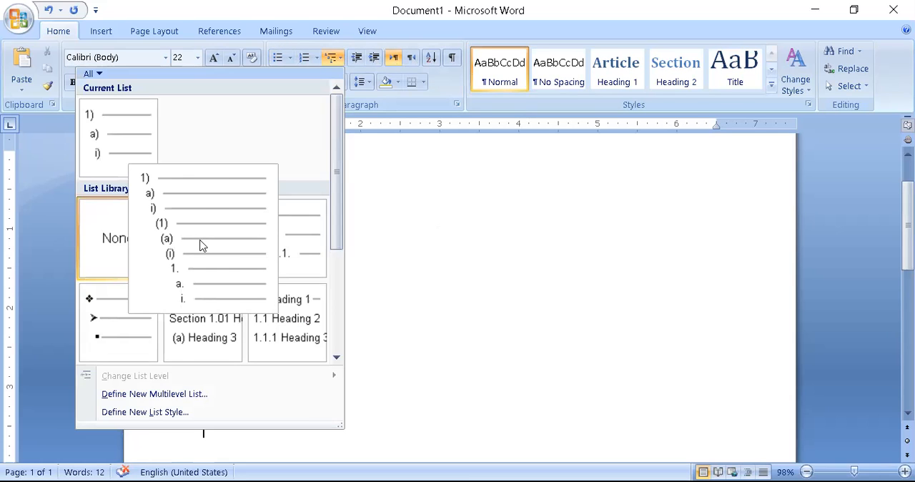
click(201, 245)
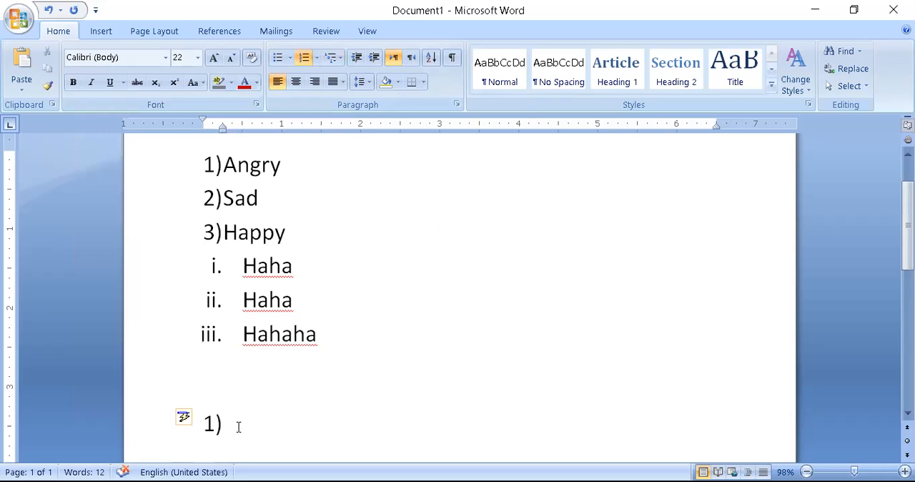
text(heading)
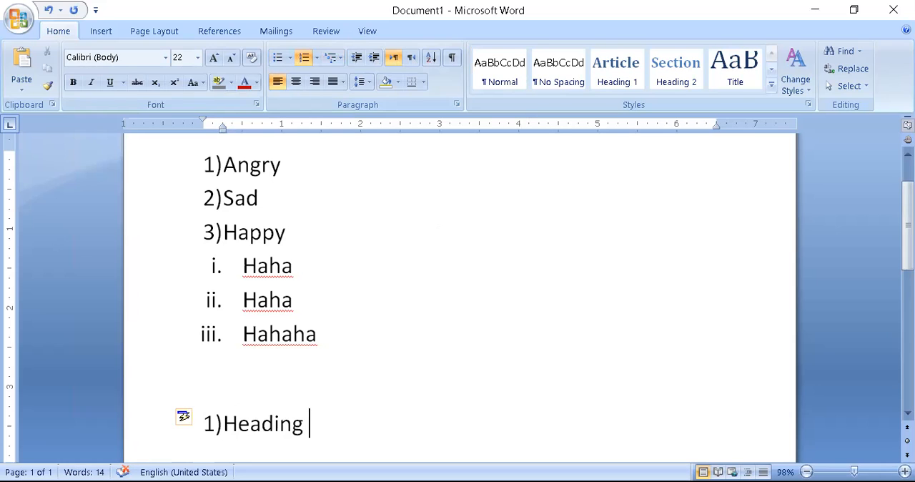
key(Return)
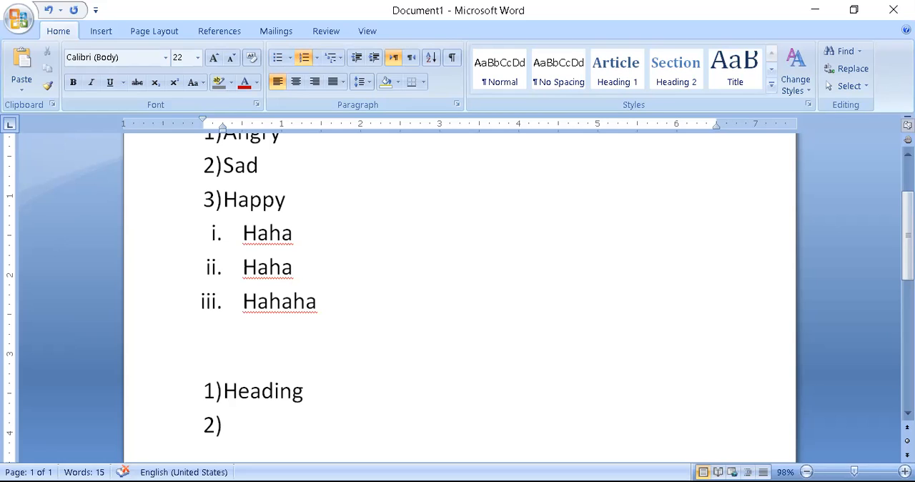
Add the second-level items H1, H2 and H3 under Heading, with a tab before H2.
key(Tab)
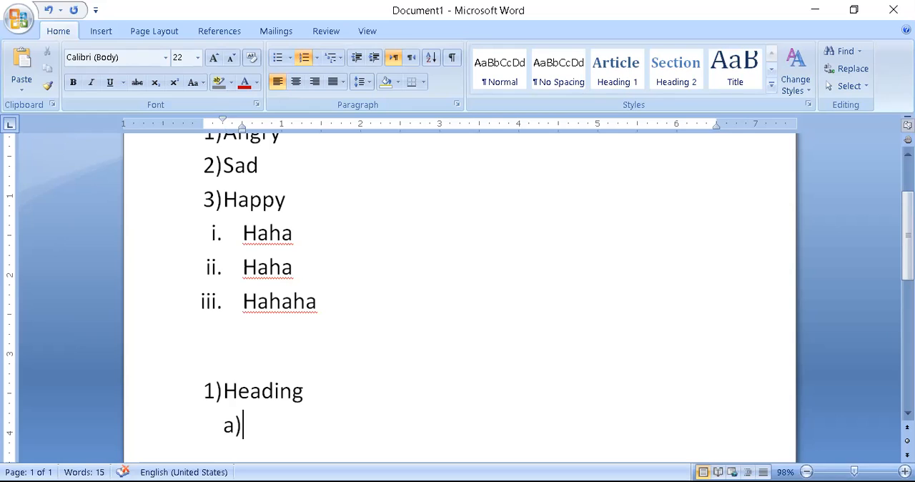
text(H1)
key(Return)
key(Tab)
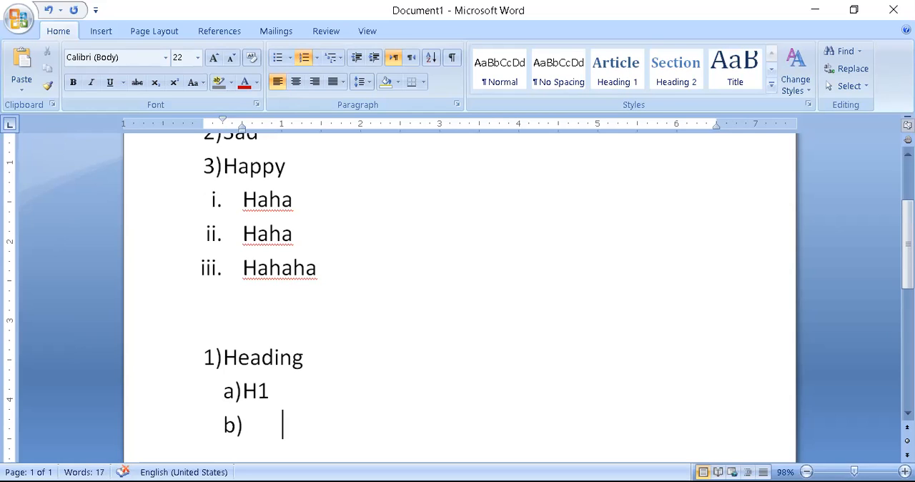
text(H2)
key(Return)
text(H3)
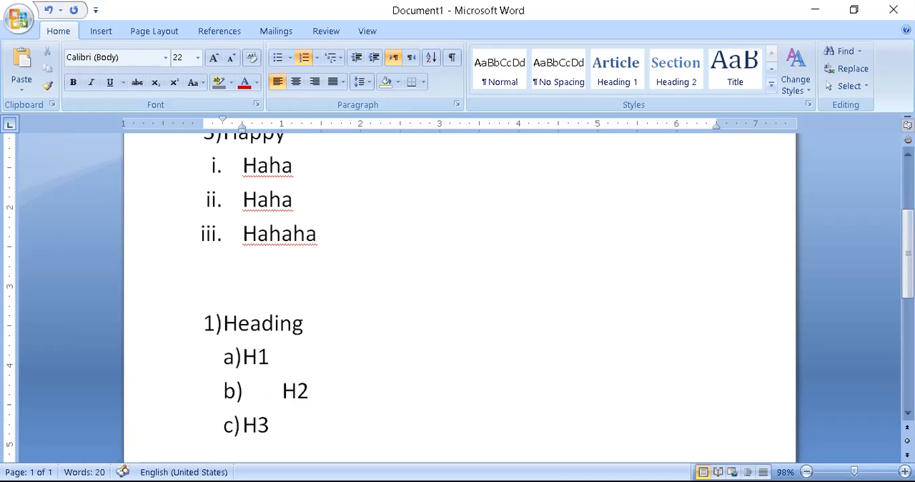
Remove the H3 item and its list letter, leaving an unlettered line below H2.
key(Return)
key(Tab)
key(BackSpace)
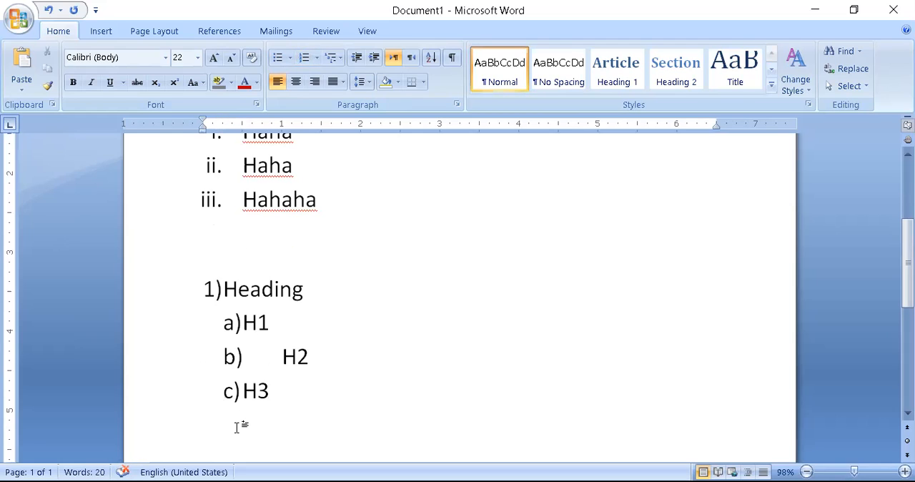
text(h)
key(BackSpace)
key(Return)
key(BackSpace)
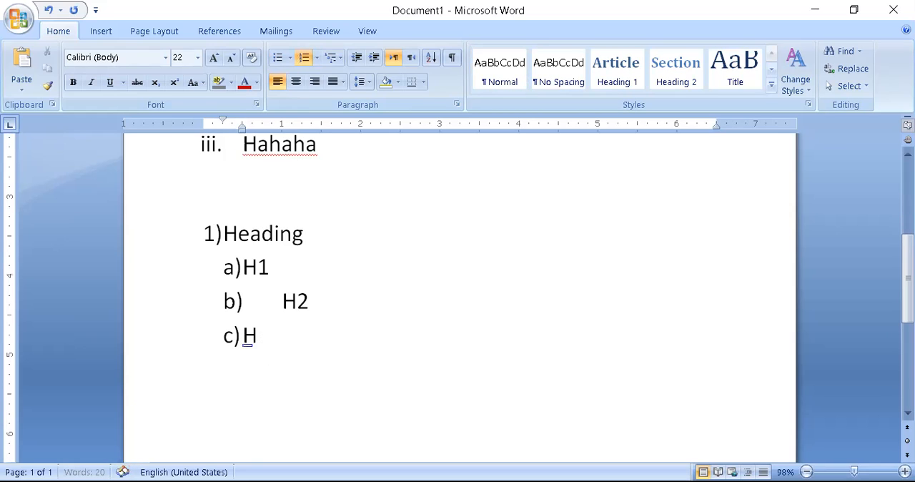
key(BackSpace)
key(BackSpace)
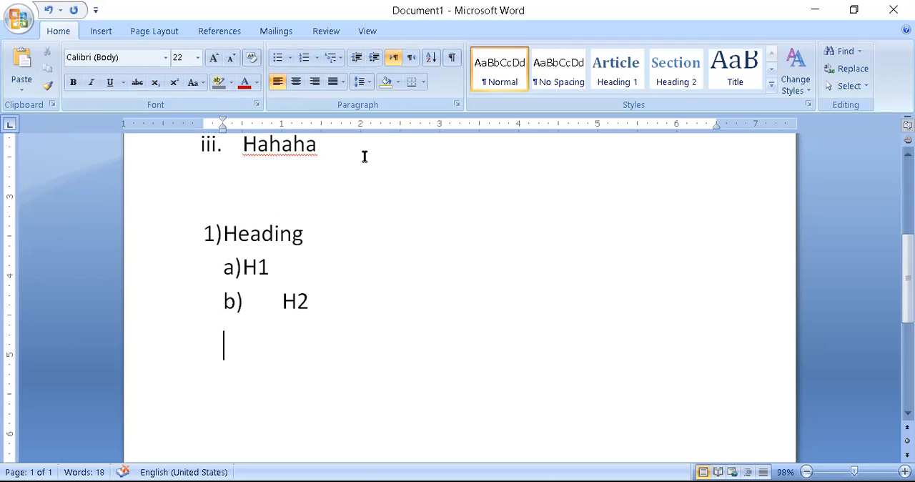
Add the text MCQ's after Heading on the list's first line, separated by a tab.
click(452, 227)
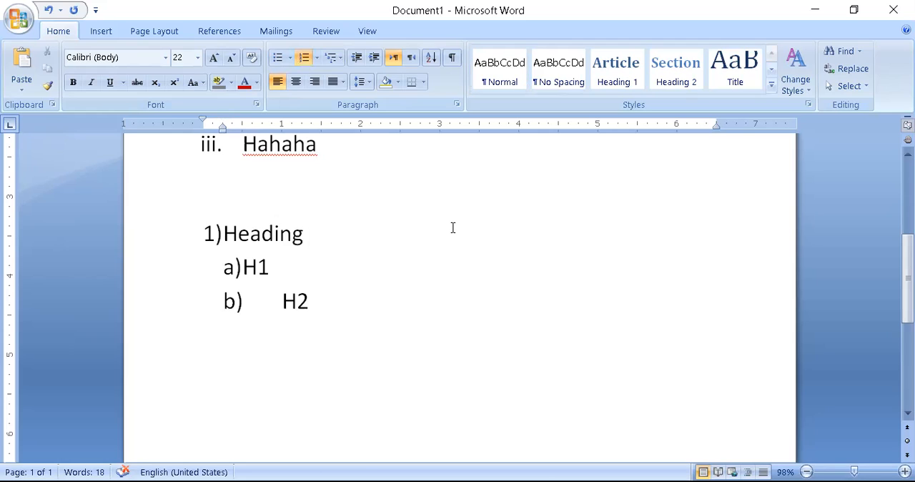
key(Tab)
text(MC)
text(Q')
text(s)
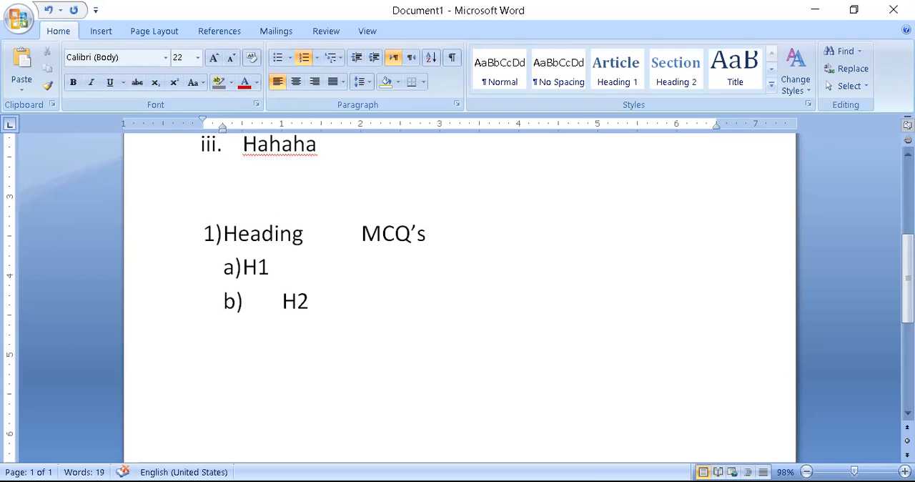
click(310, 349)
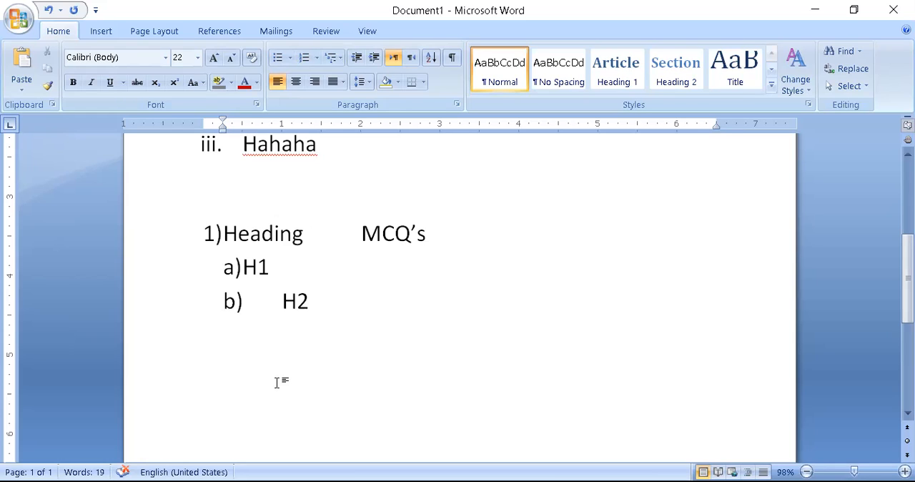
text(heading)
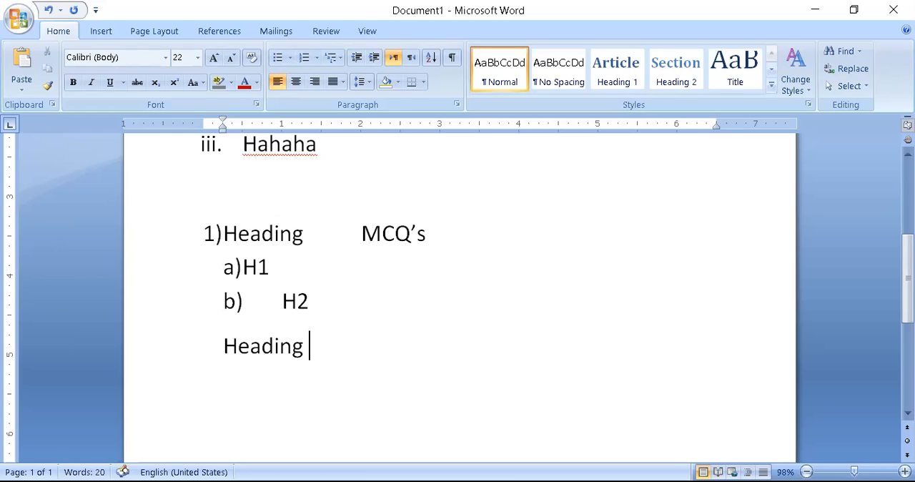
click(221, 345)
drag(319, 359, 213, 340)
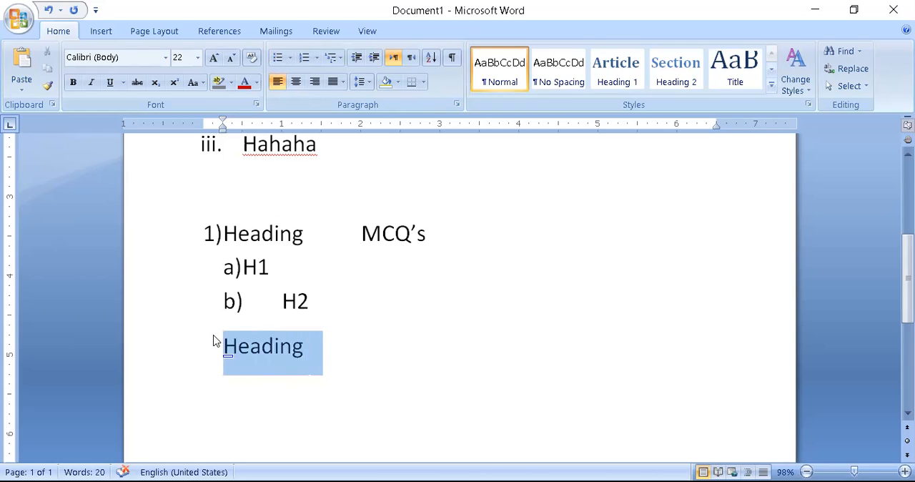
key(BackSpace)
Enter the text Increase Indent on the unlettered line below H2.
text(In)
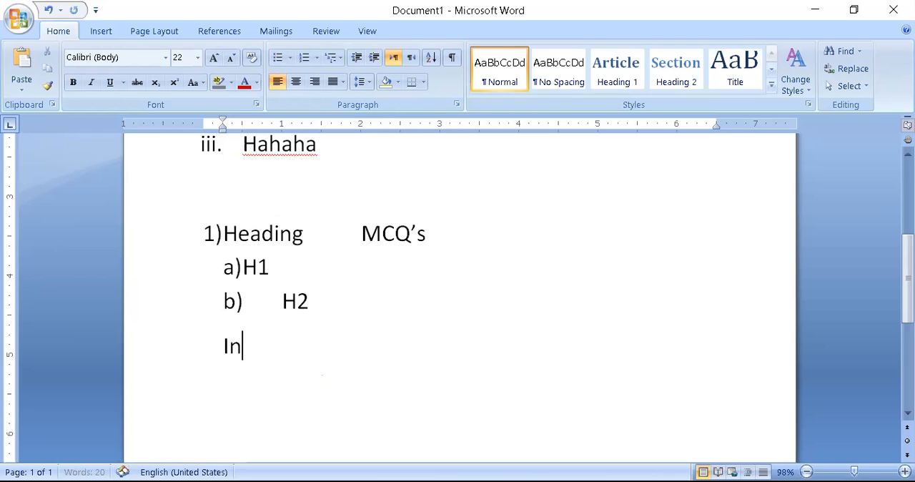
text(crease )
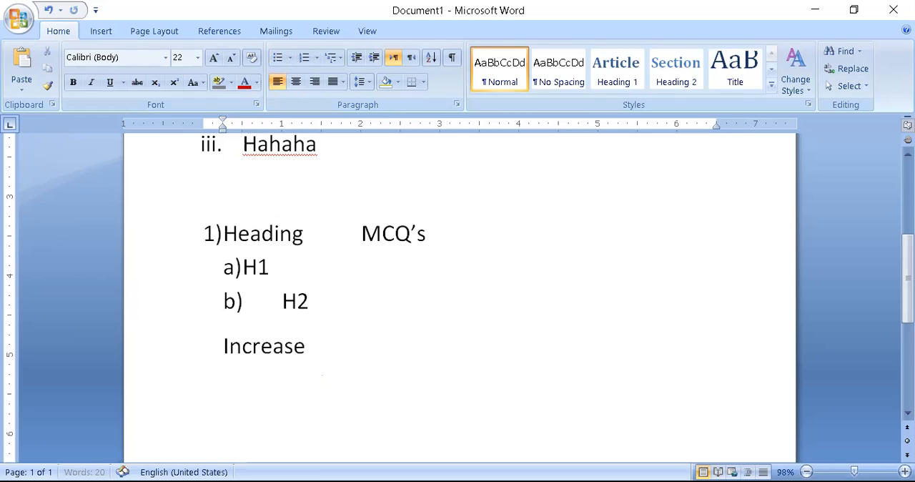
text(Indent)
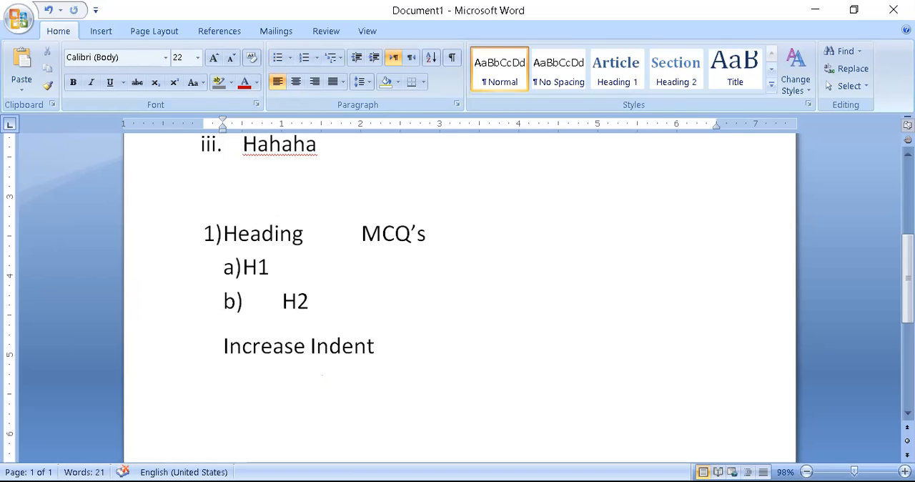
Increase the left indent of the Increase Indent line step by step to the 3-inch mark on the ruler.
click(375, 62)
click(375, 62)
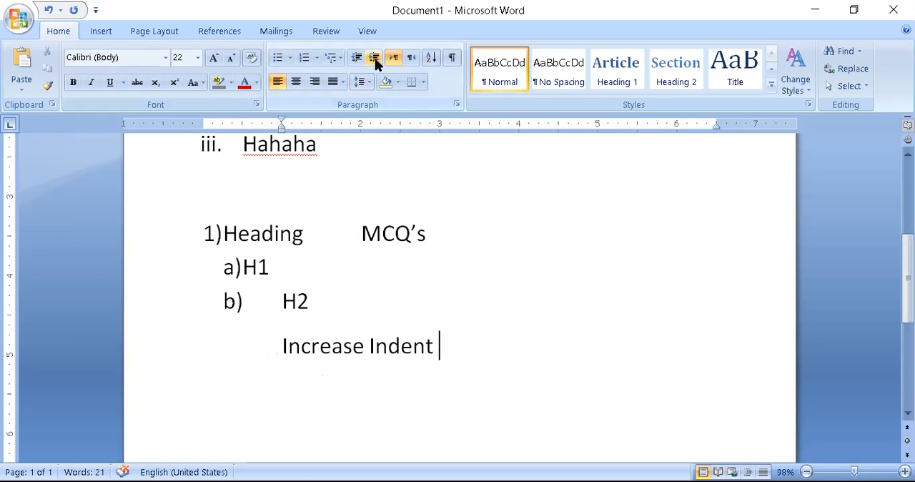
click(375, 62)
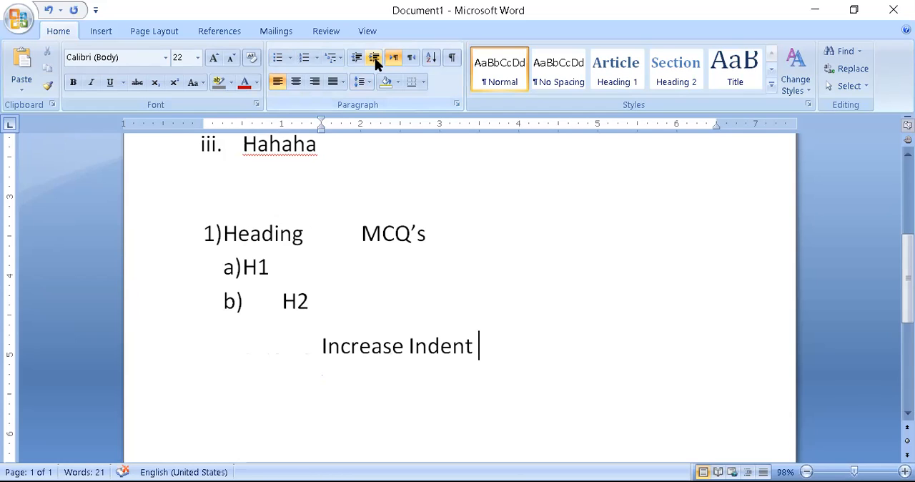
click(375, 62)
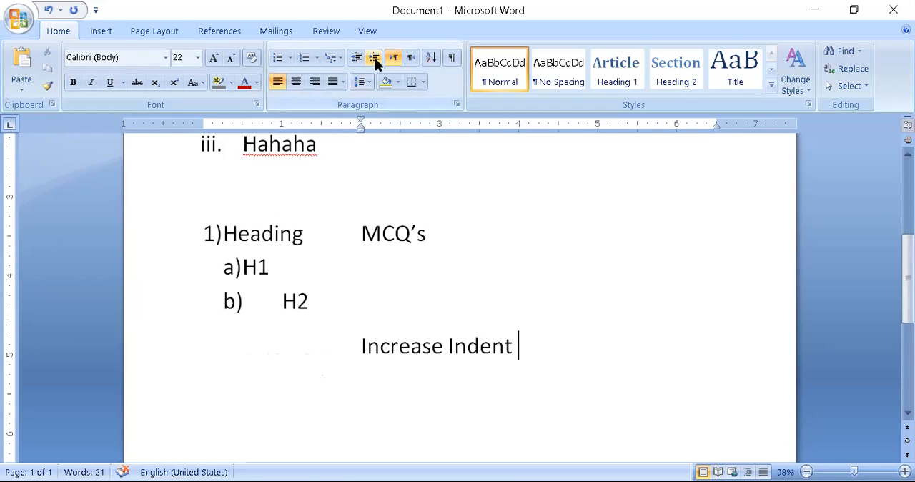
click(375, 62)
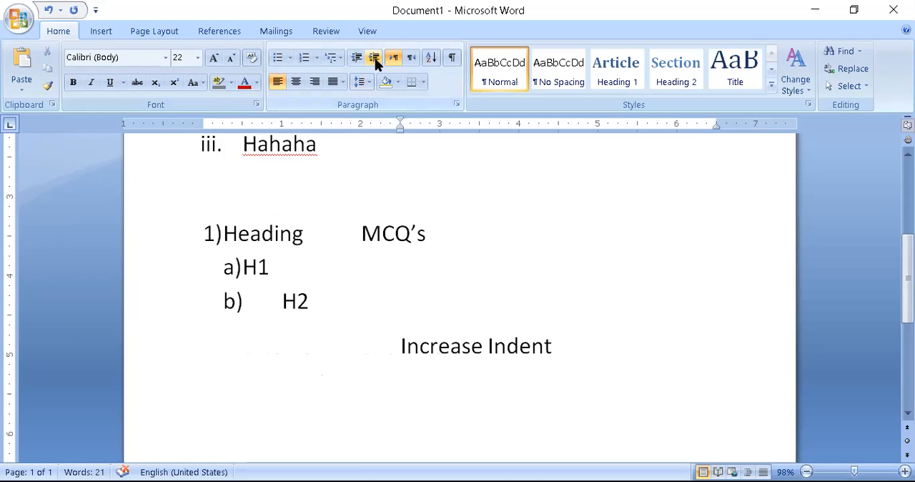
click(375, 62)
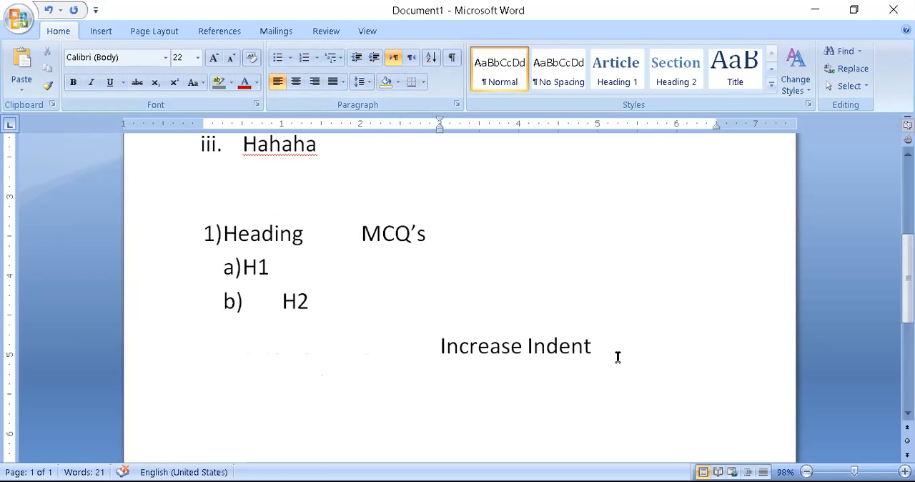
Add a new line reading Decrease Indent directly below the Increase Indent line.
key(Return)
text(Decrease Indent)
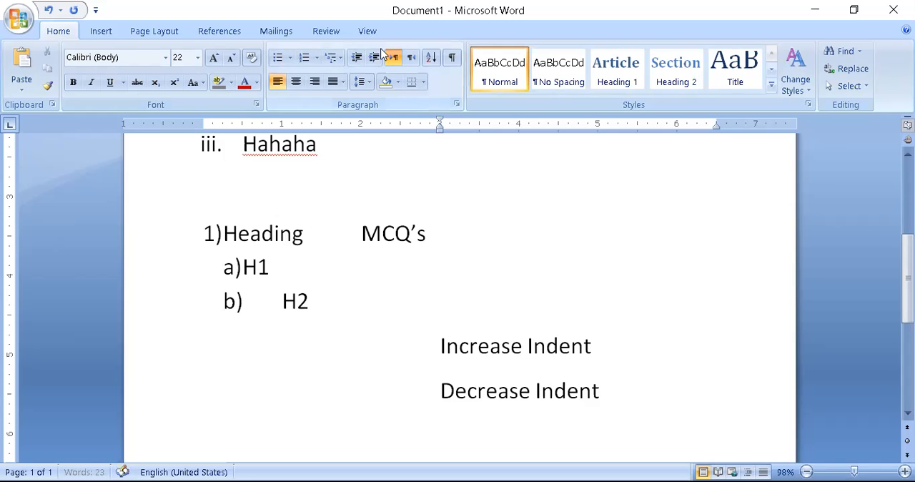
Decrease the indent of the Decrease Indent line step by step until it starts at the page's left margin.
click(357, 61)
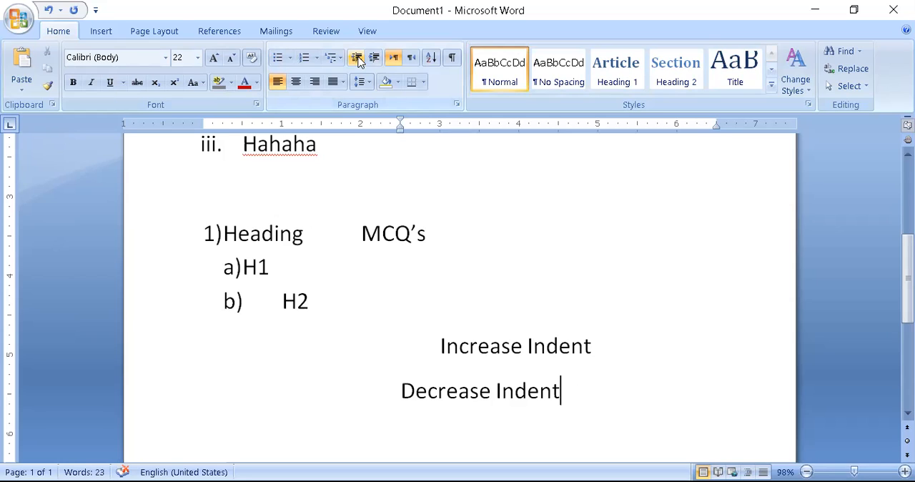
click(357, 58)
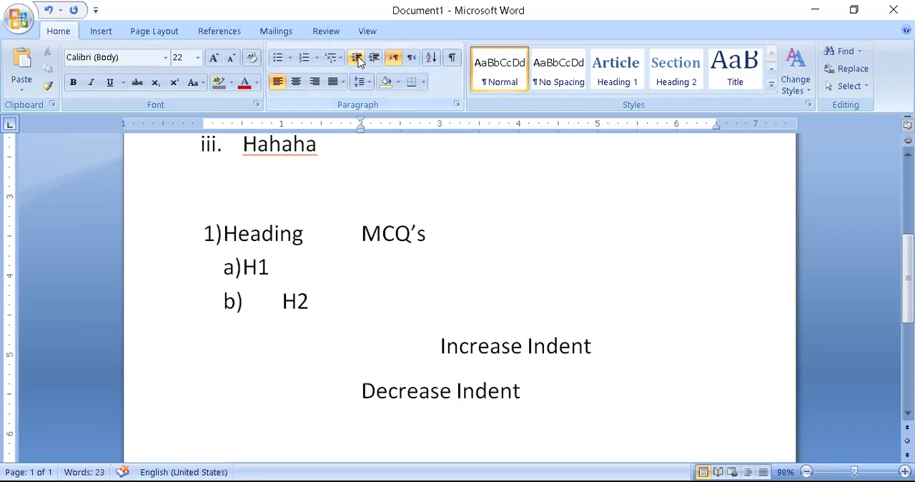
click(357, 57)
click(357, 57)
click(356, 57)
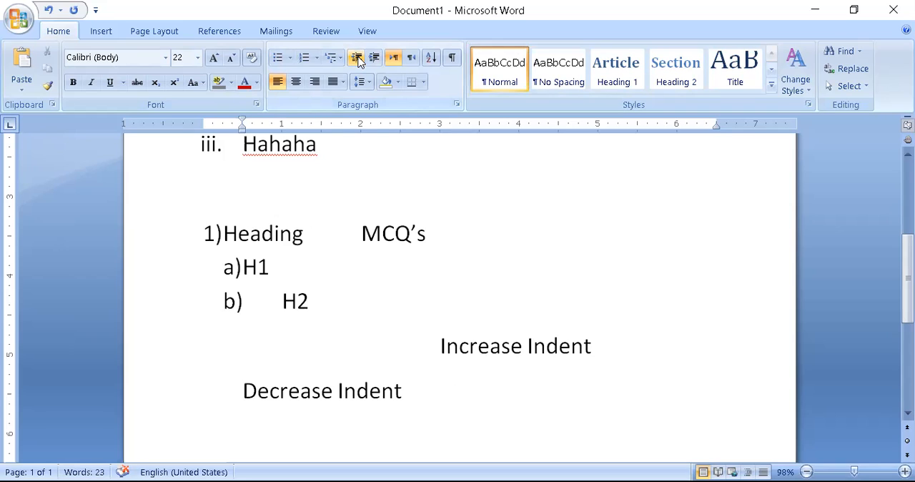
click(357, 57)
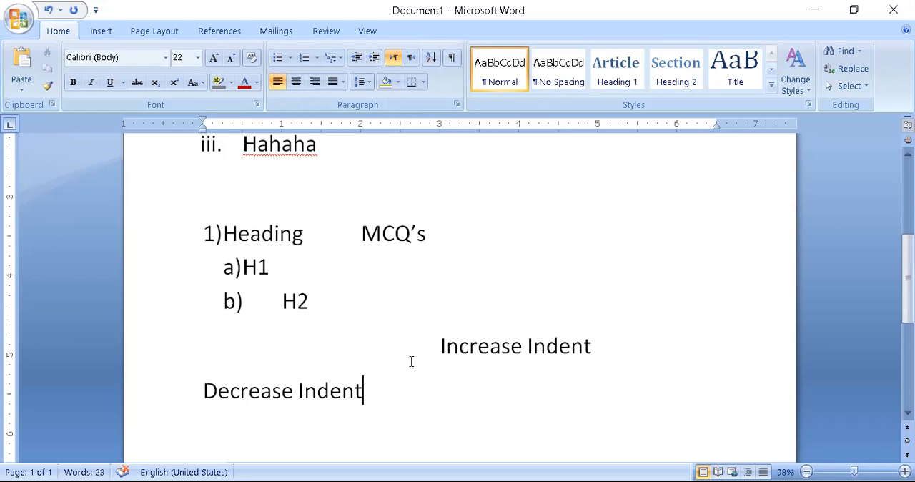
Leave an empty line below Decrease Indent and generate sample paragraphs there with =rand().
key(Return)
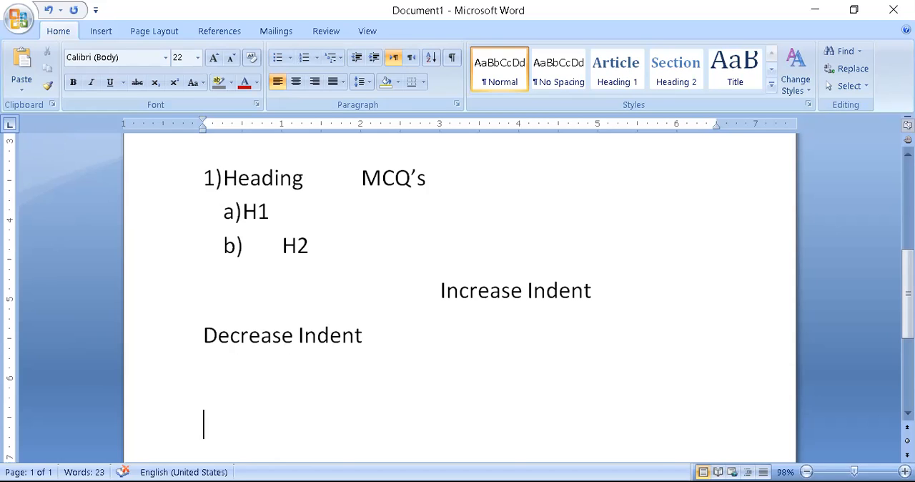
text(=ra)
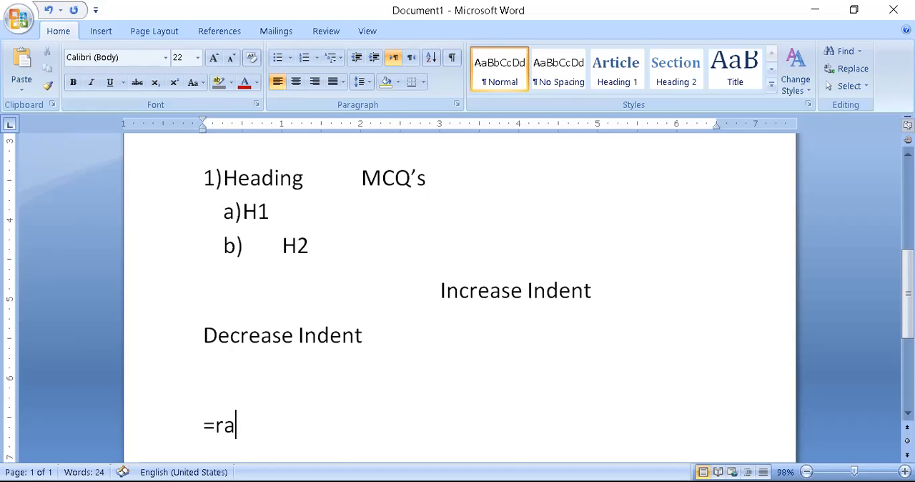
text(nd())
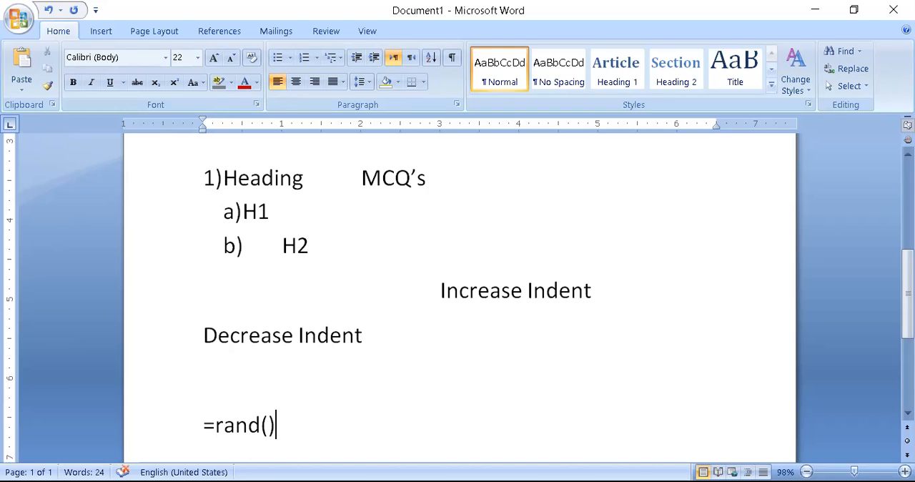
key(Return)
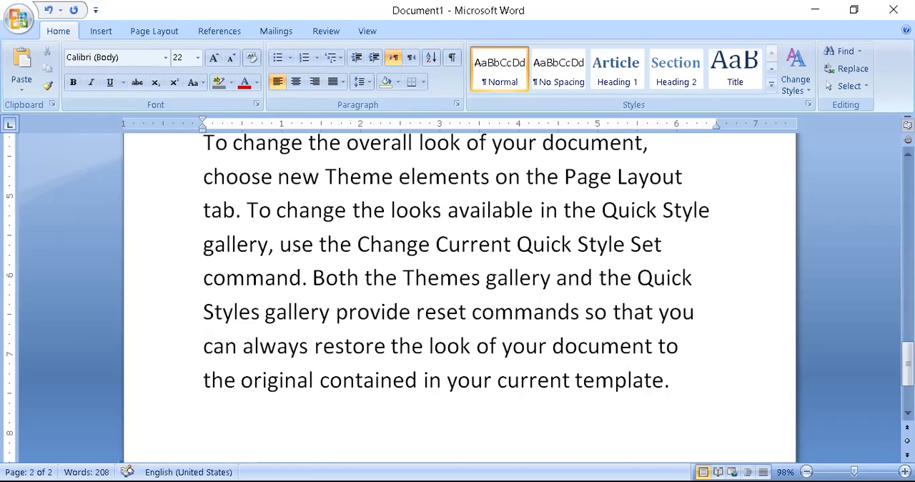
Toggle left alignment on the Increase Indent line above the sample paragraphs.
scroll(459, 297, up, 6)
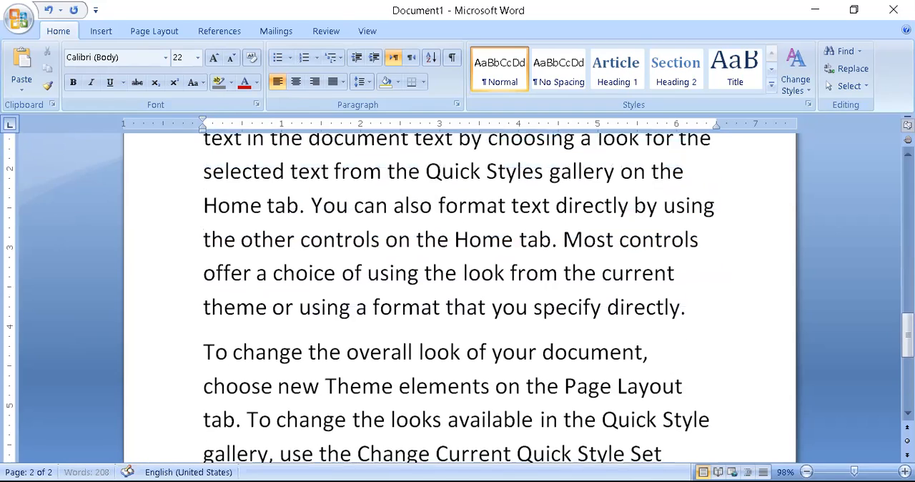
scroll(460, 296, up, 6)
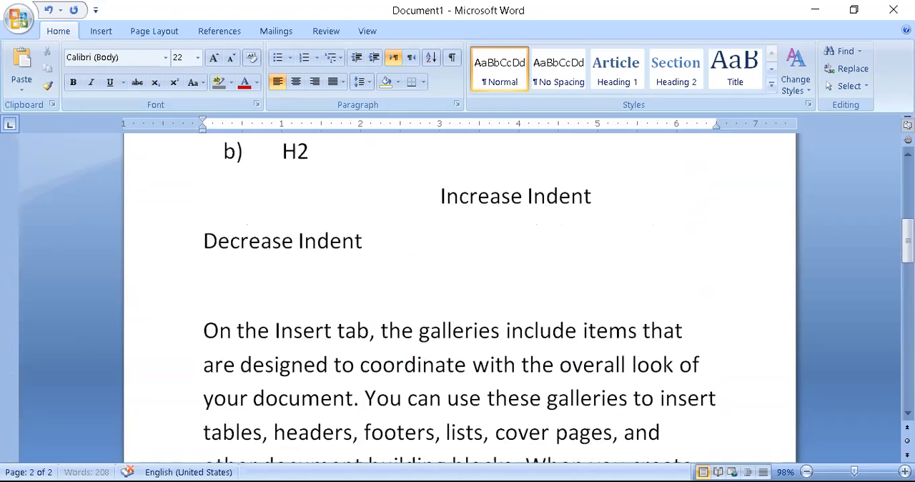
scroll(460, 297, down, 2)
scroll(459, 296, down, 3)
scroll(459, 297, up, 1)
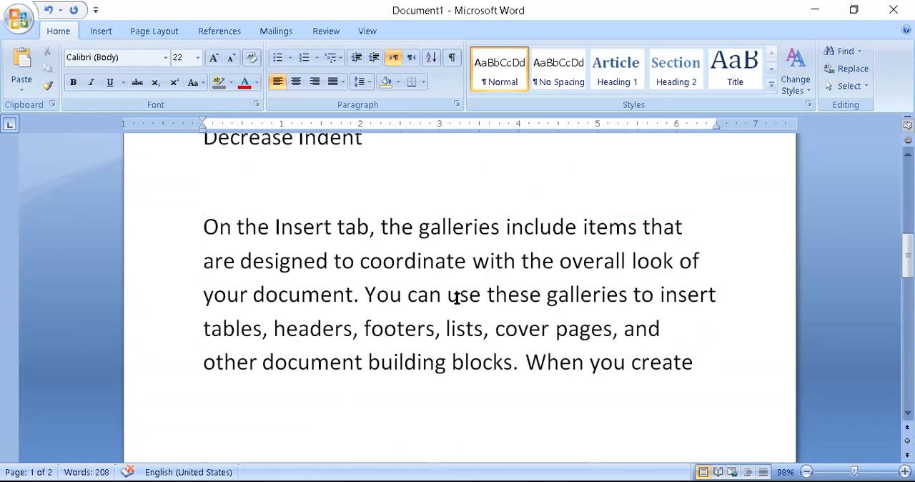
scroll(456, 298, up, 2)
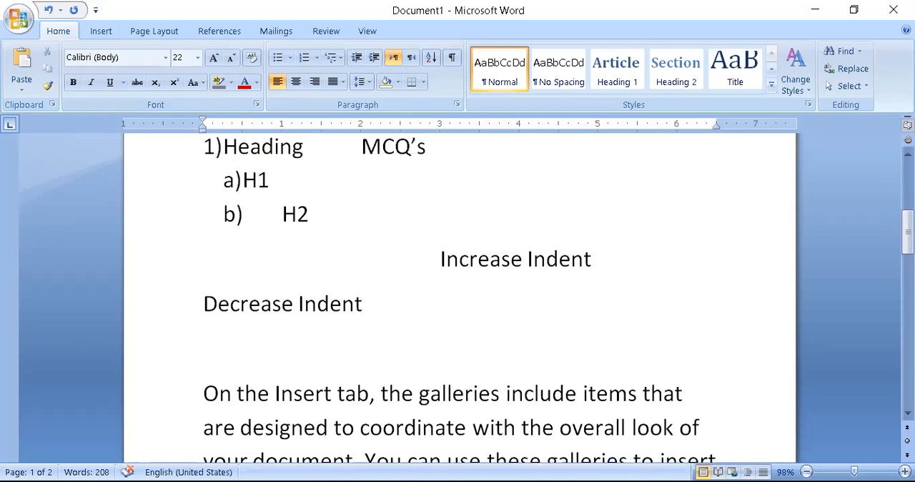
scroll(493, 290, up, 1)
drag(439, 308, 610, 313)
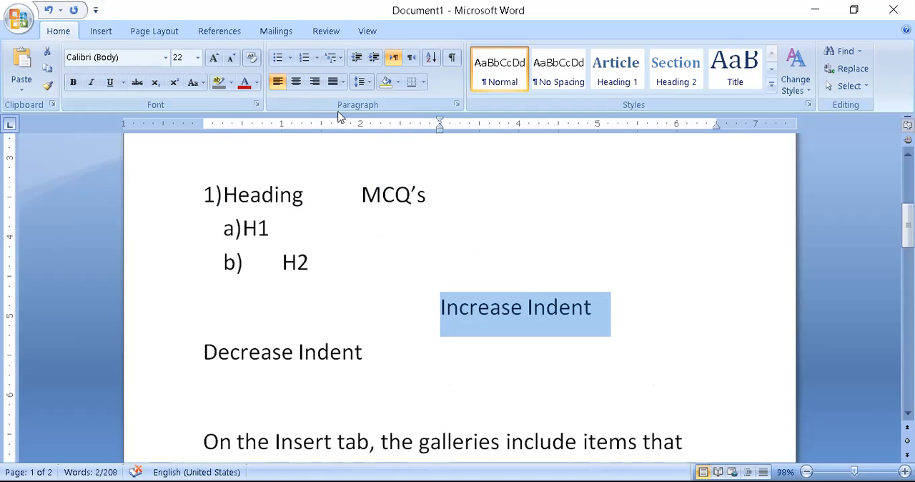
click(277, 87)
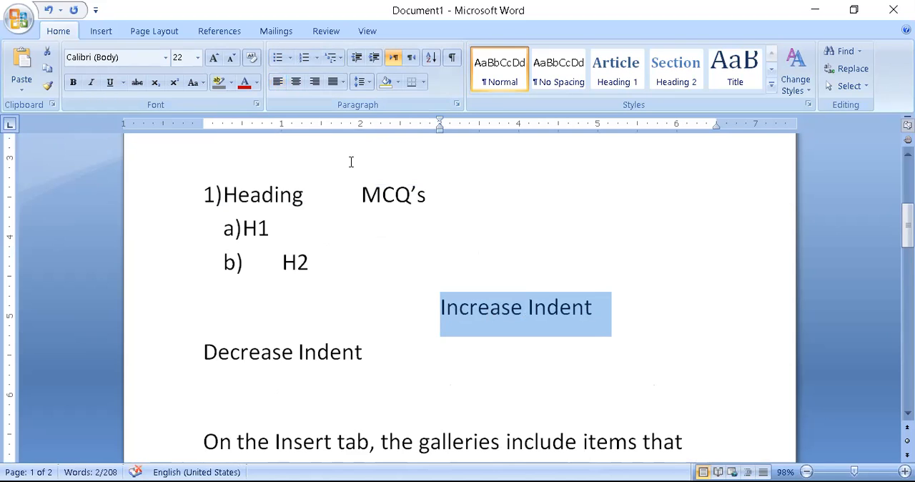
click(459, 303)
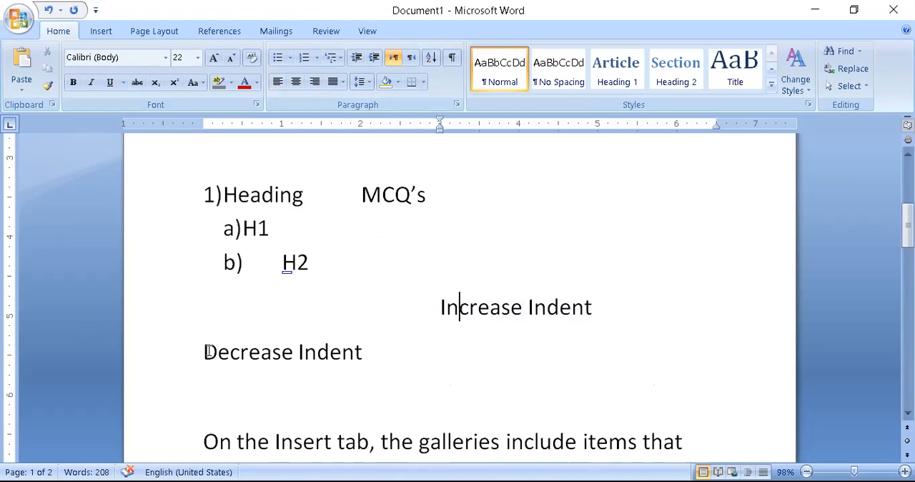
scroll(282, 374, down, 1)
scroll(282, 374, down, 1)
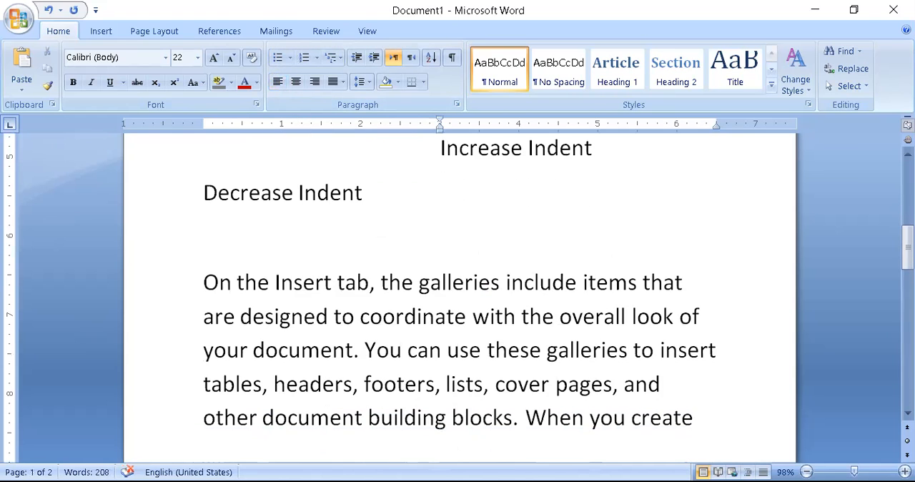
double_click(198, 286)
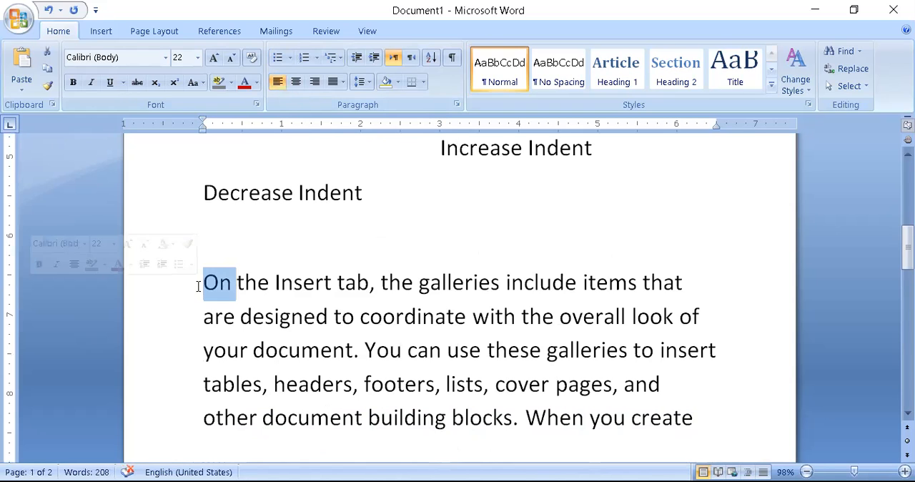
key(Up)
click(205, 282)
double_click(206, 282)
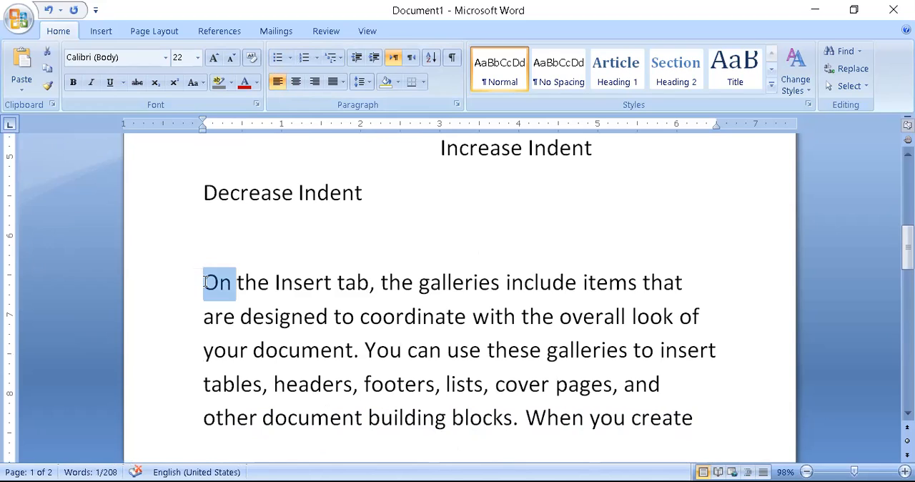
right_click(205, 282)
key(Escape)
Try centre and left alignment on the Decrease Indent line, and finish with it aligned right.
click(205, 192)
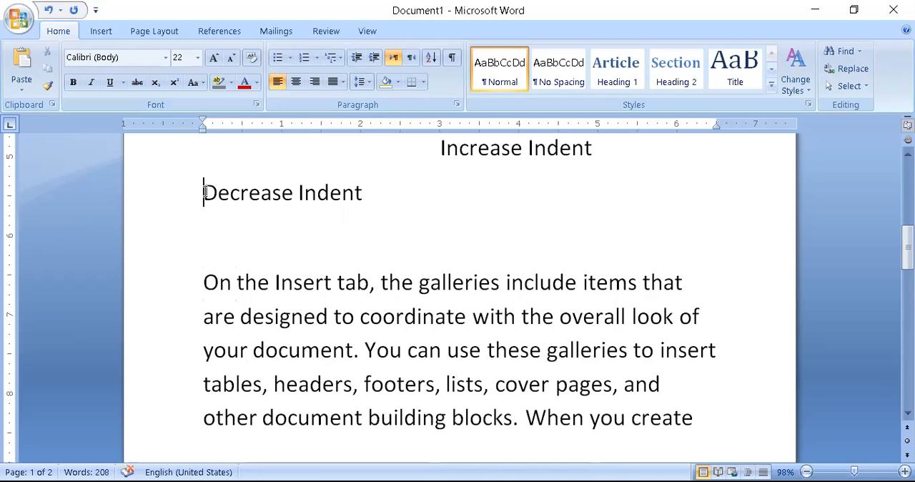
drag(239, 186, 400, 196)
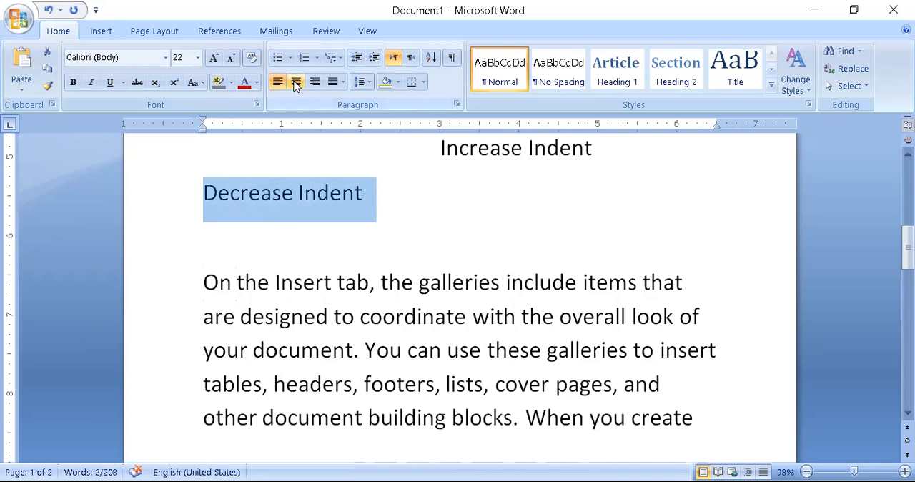
click(294, 81)
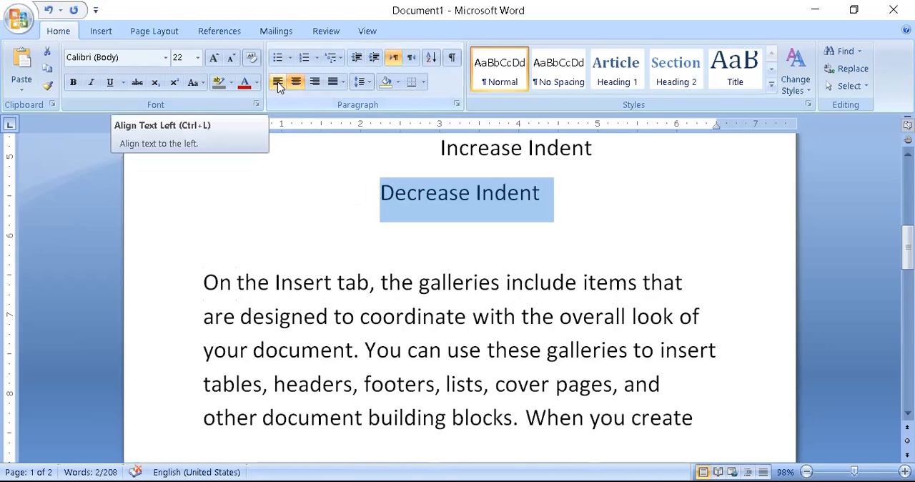
click(278, 83)
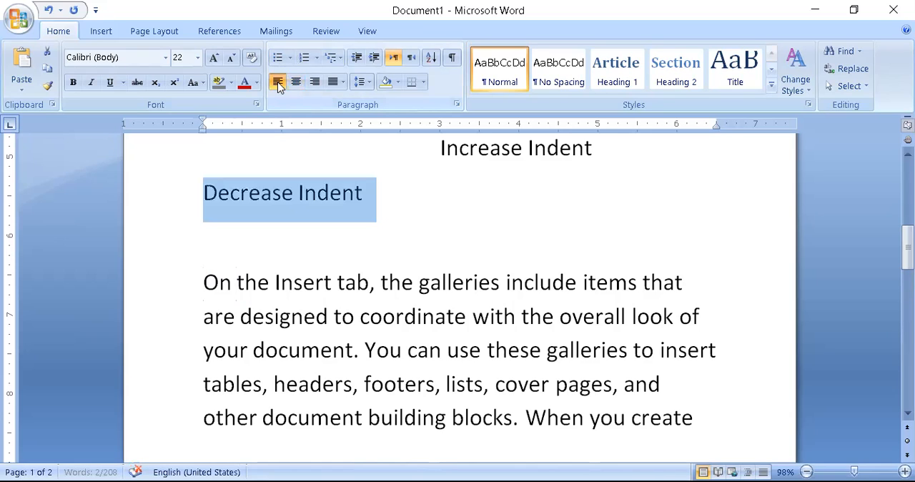
click(314, 83)
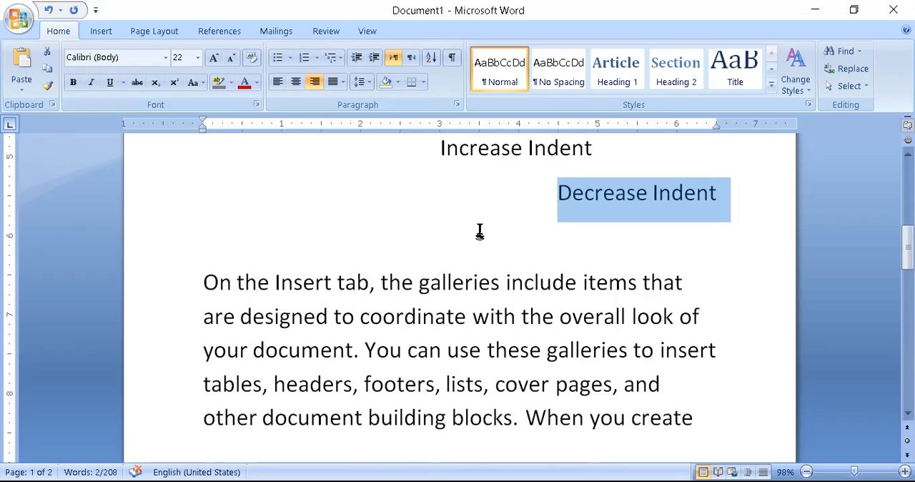
Align the Decrease Indent line to the left and deselect it.
click(278, 81)
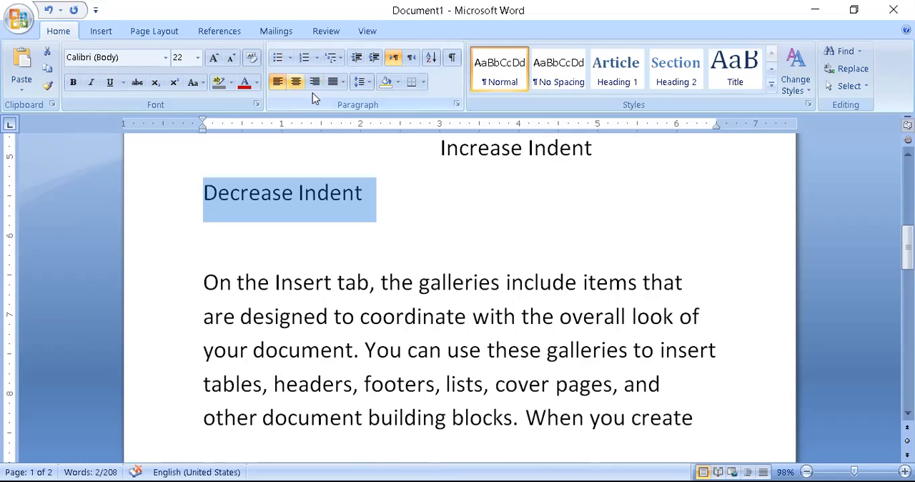
click(446, 201)
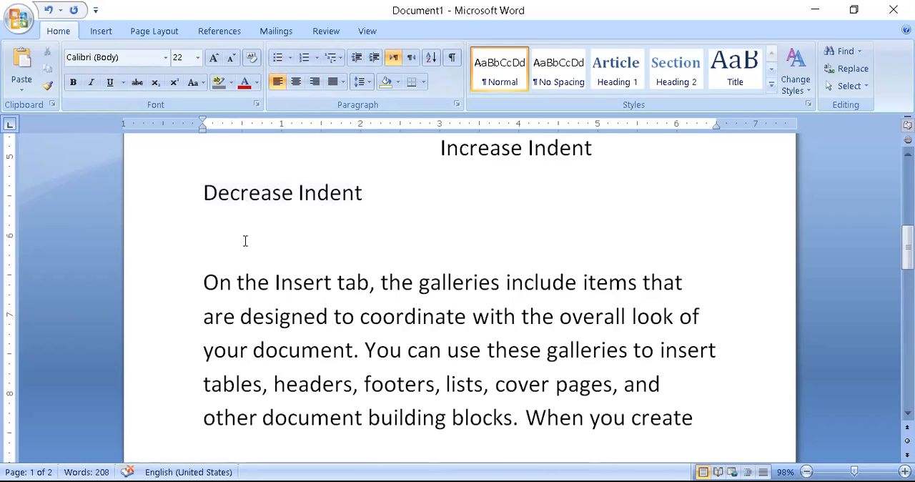
Try line spacing of 1.5 and 3.0 on the first sample paragraph below Decrease Indent.
drag(200, 279, 652, 395)
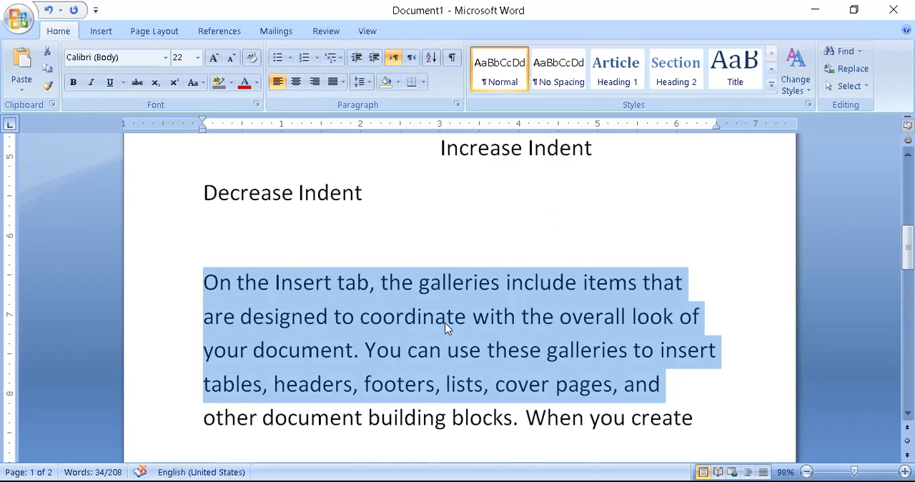
click(366, 81)
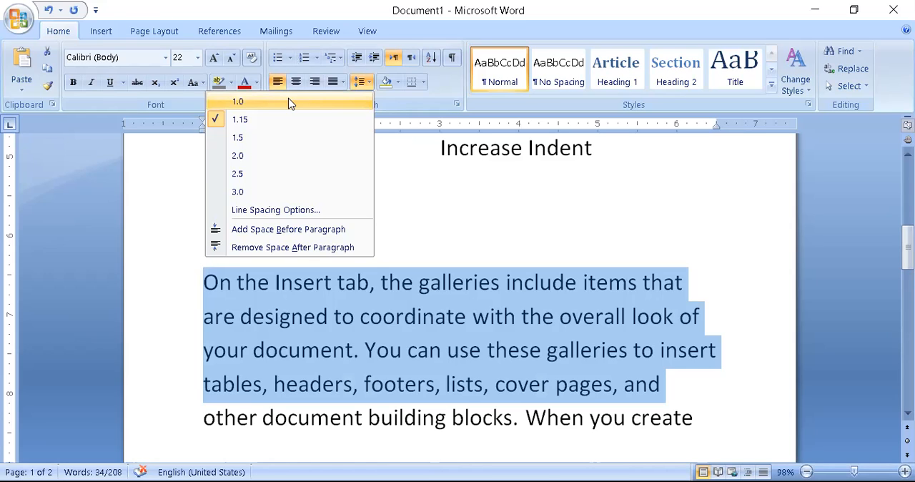
click(251, 138)
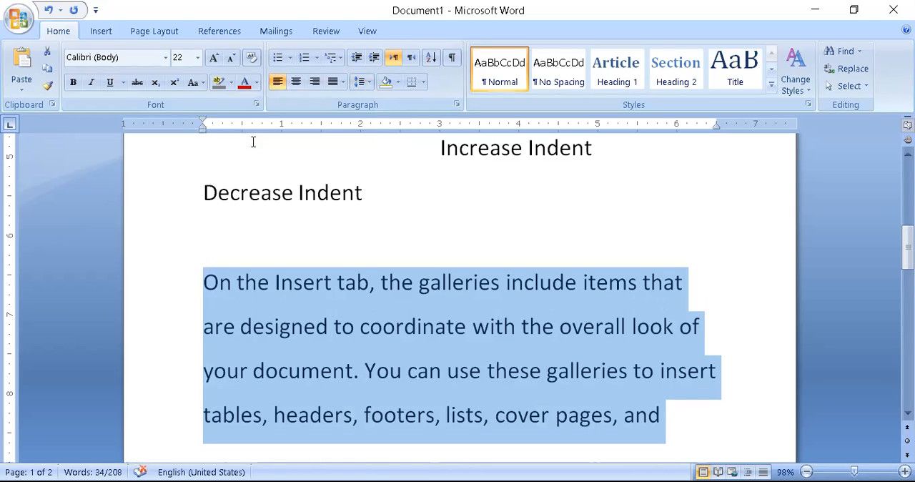
click(369, 83)
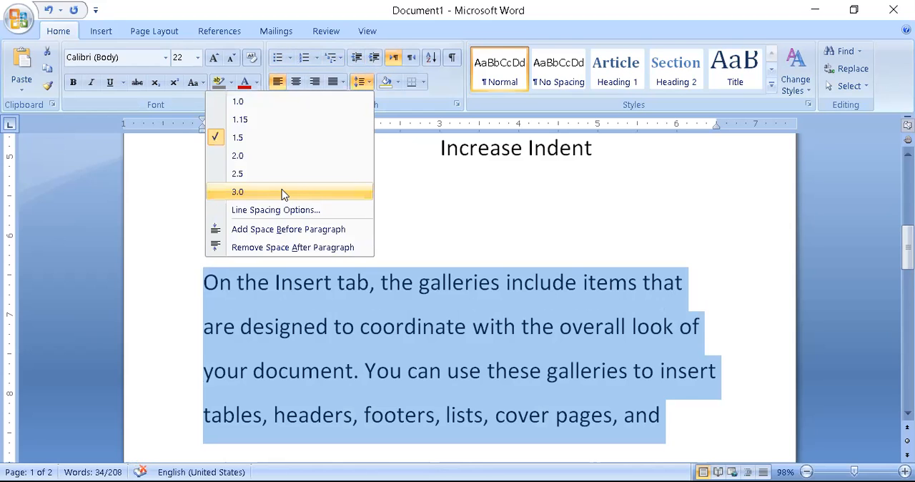
click(283, 193)
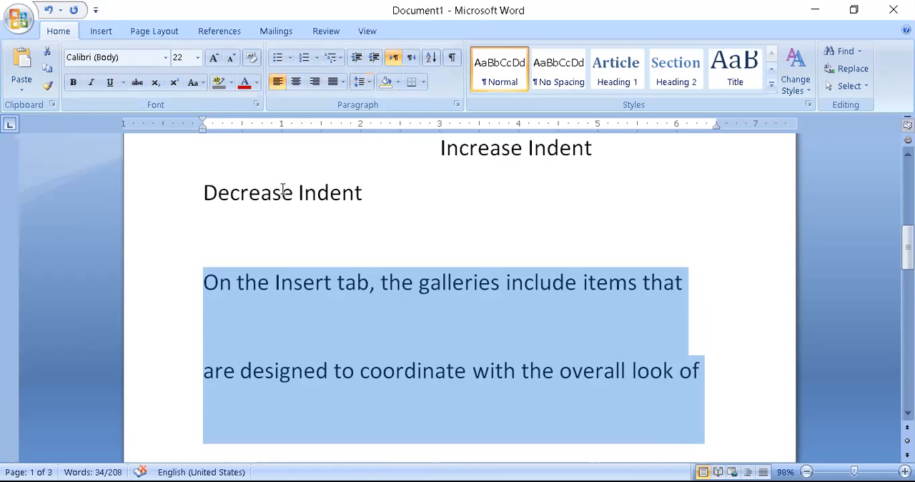
click(368, 82)
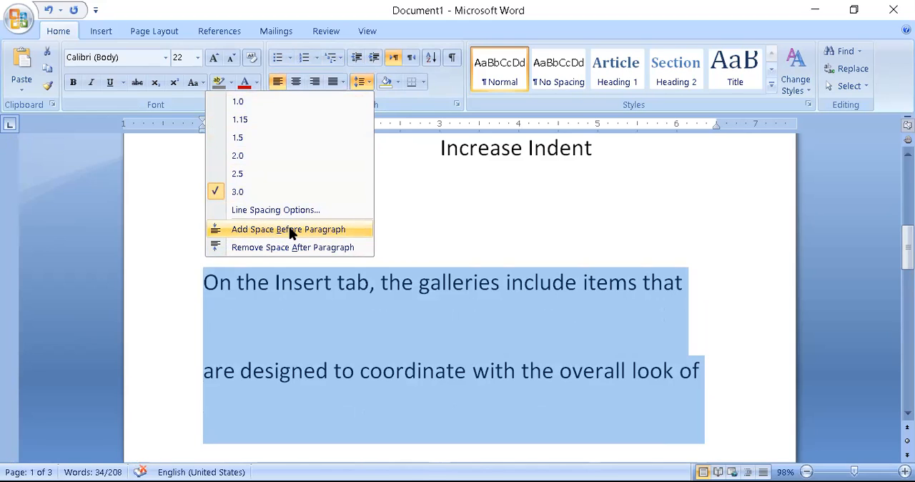
click(392, 255)
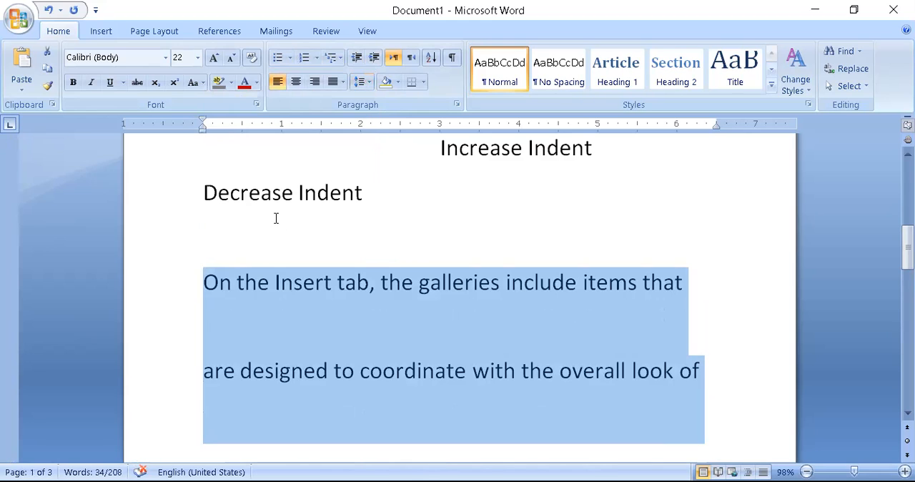
drag(205, 191, 347, 195)
key(ctrl+c)
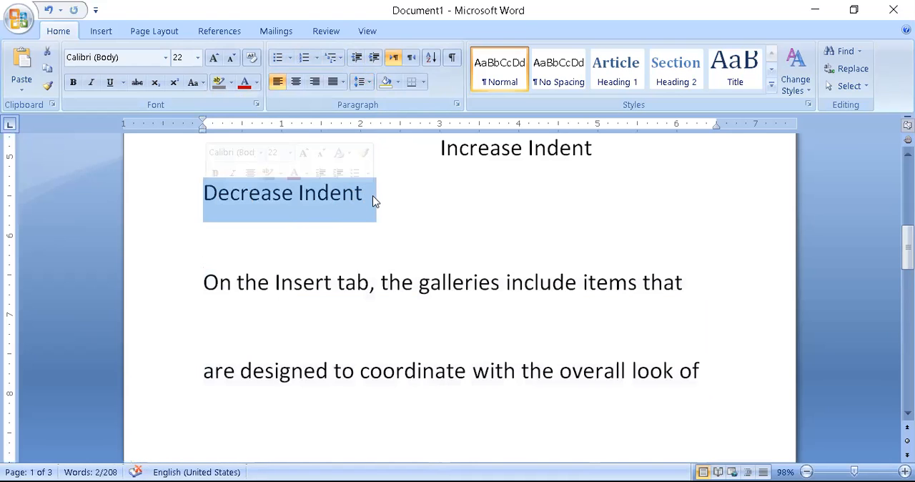
key(Delete)
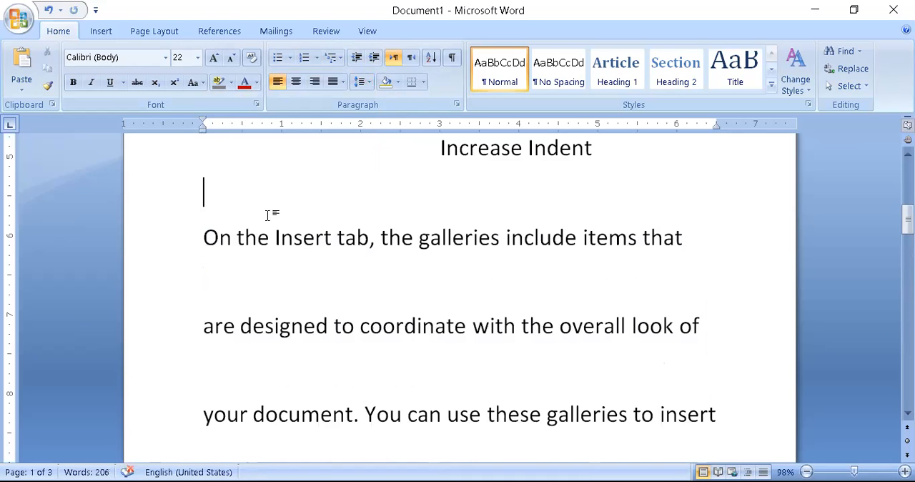
key(ctrl+v)
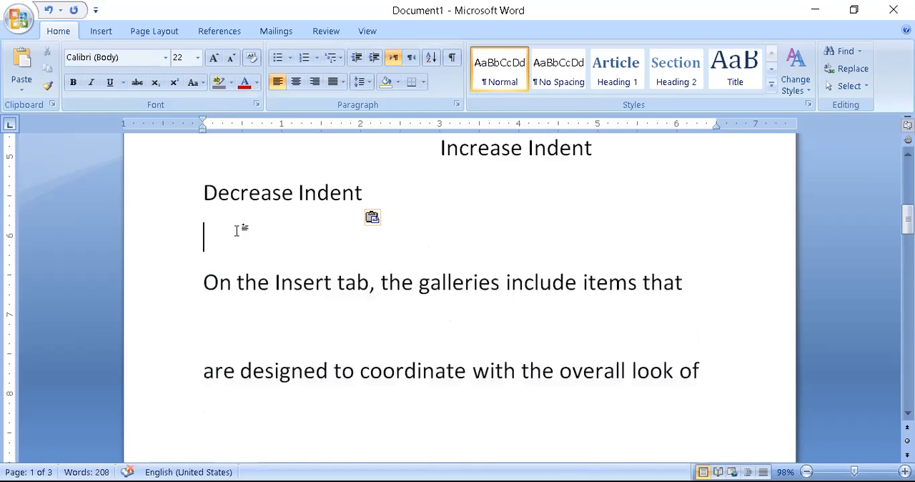
Remove the empty line between Decrease Indent and the first sample paragraph, keeping the paragraph on its own line directly below.
click(205, 278)
key(BackSpace)
key(BackSpace)
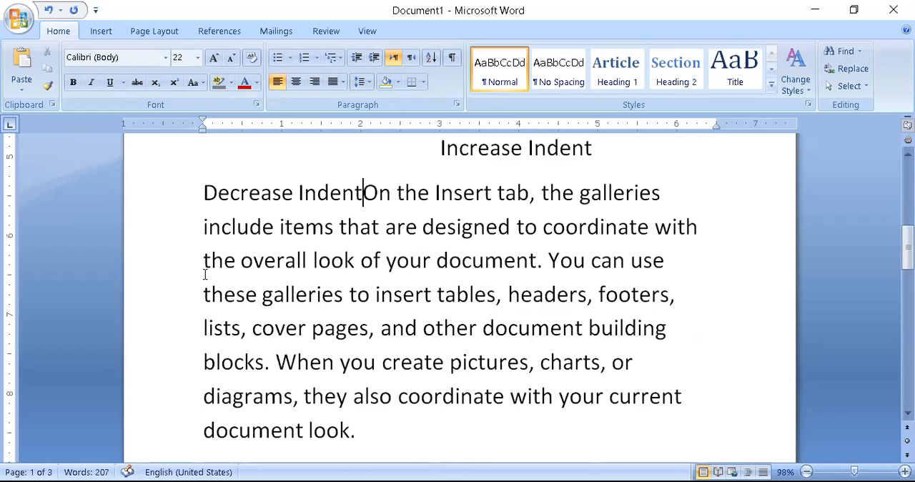
key(Return)
Add space before the Decrease Indent paragraph.
click(203, 186)
double_click(241, 183)
drag(240, 184, 366, 190)
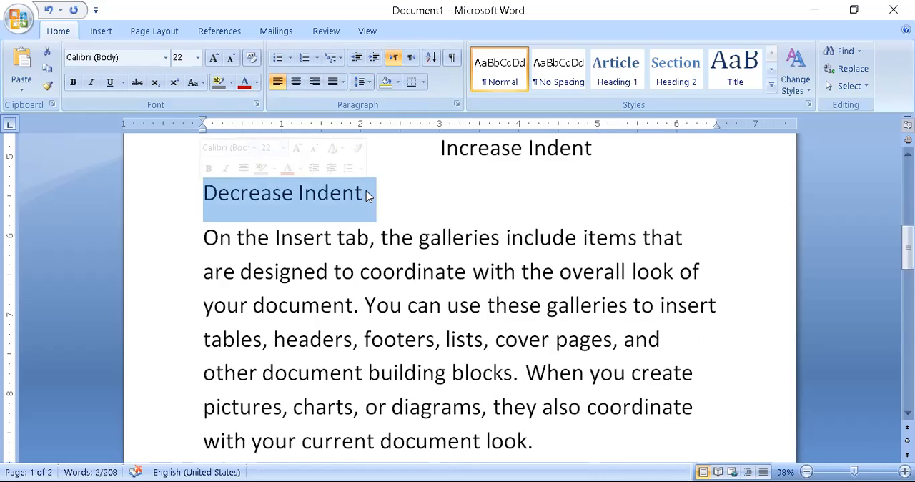
click(367, 81)
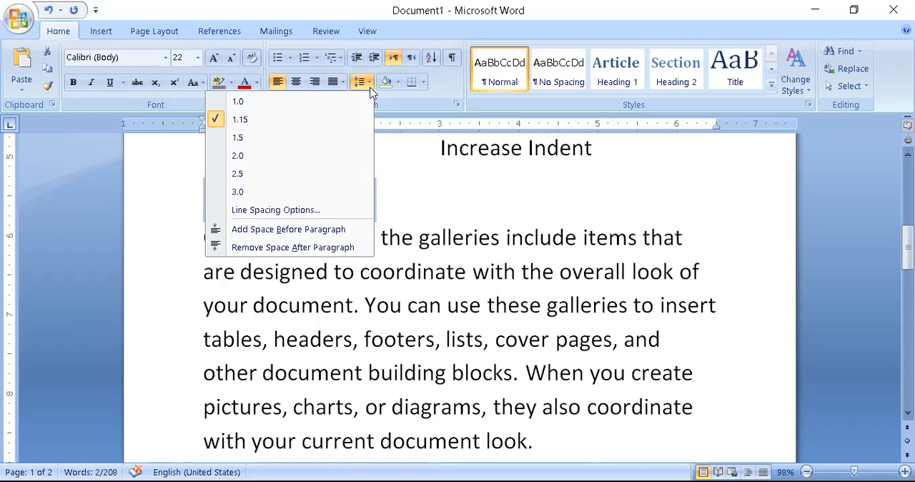
click(271, 230)
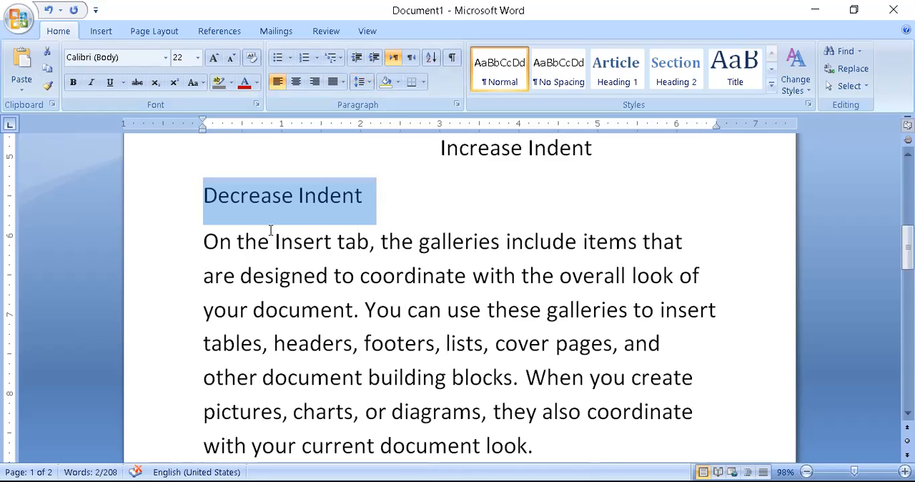
Remove the space after the Decrease Indent paragraph, add it back, and deselect the line.
click(362, 81)
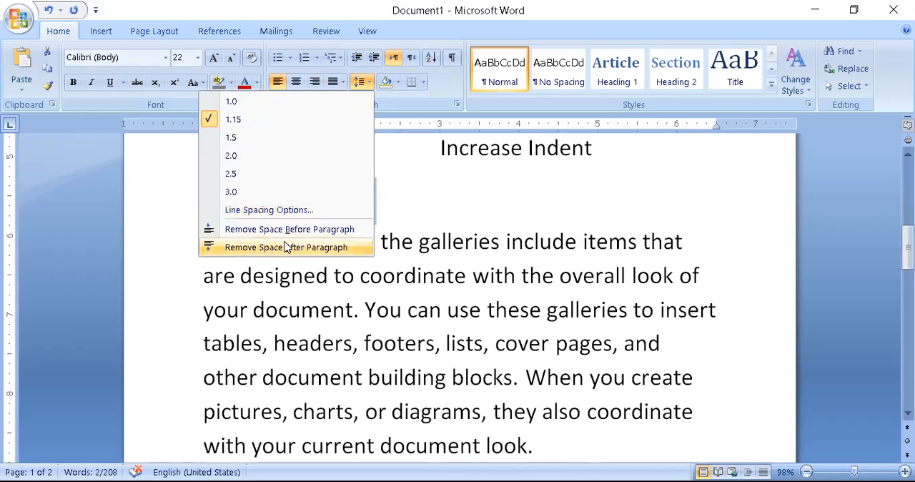
click(285, 246)
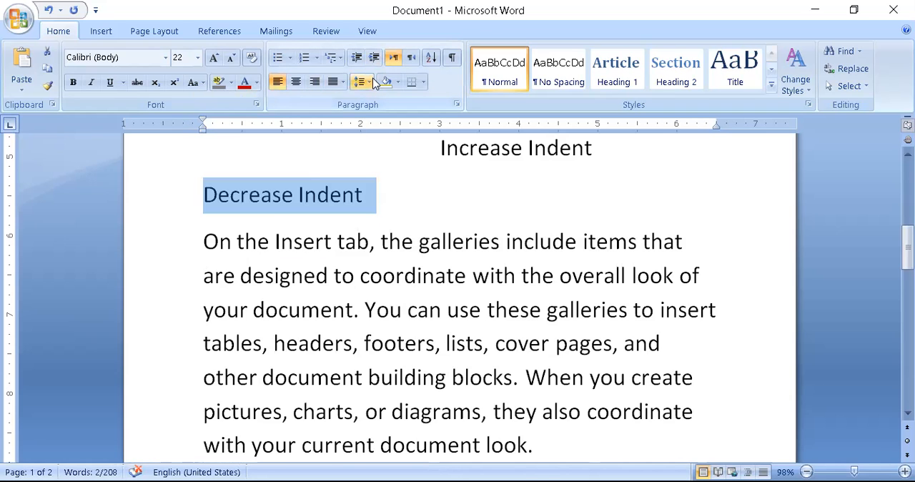
click(369, 82)
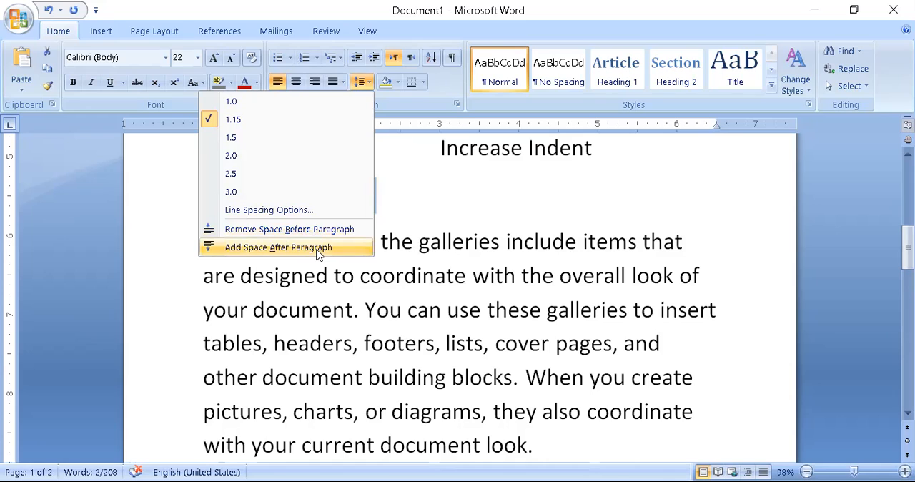
click(319, 247)
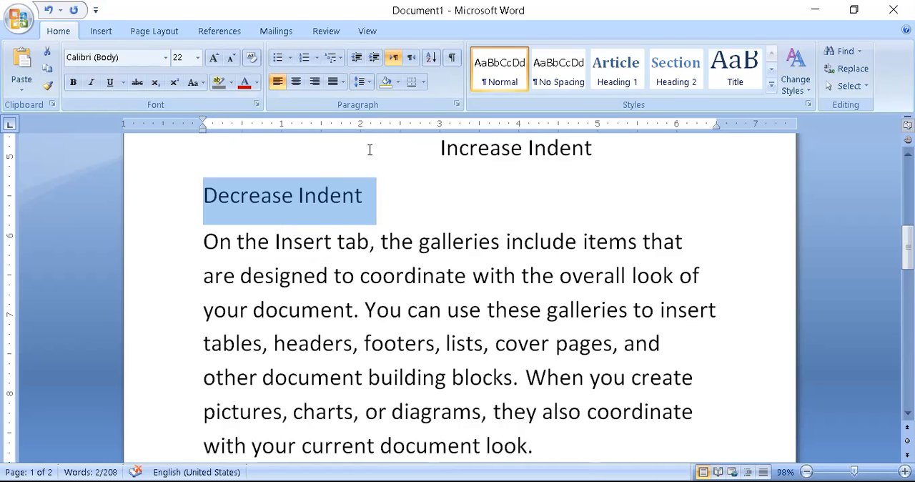
click(421, 205)
Enter a person's first name on the empty line between the Hahaha item and the numbered Heading list.
scroll(462, 225, down, 10)
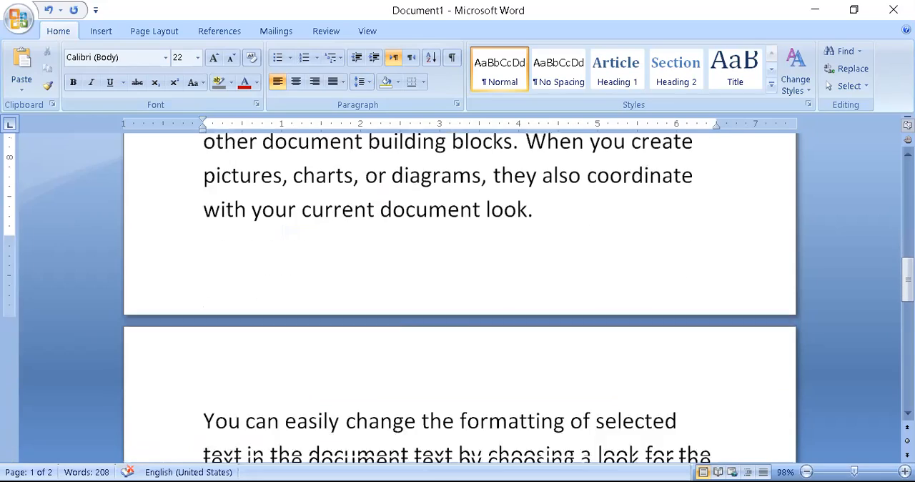
scroll(460, 298, down, 1)
scroll(460, 297, up, 2)
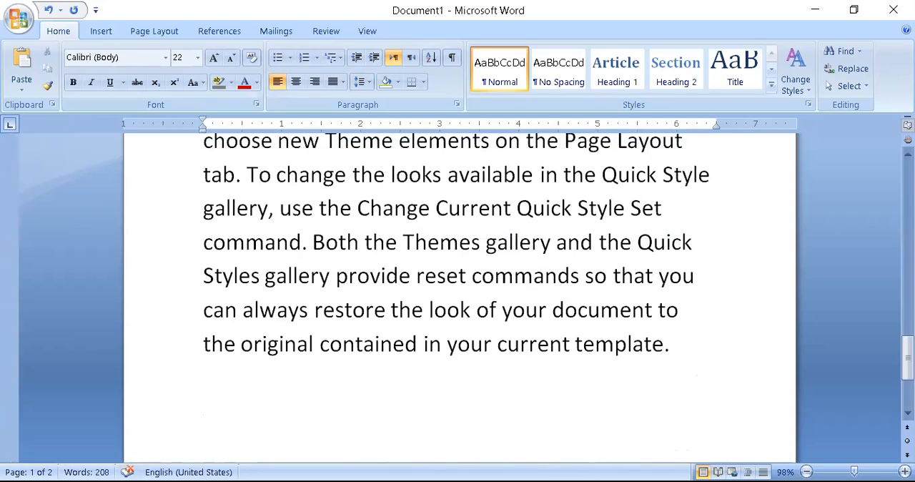
scroll(459, 297, up, 10)
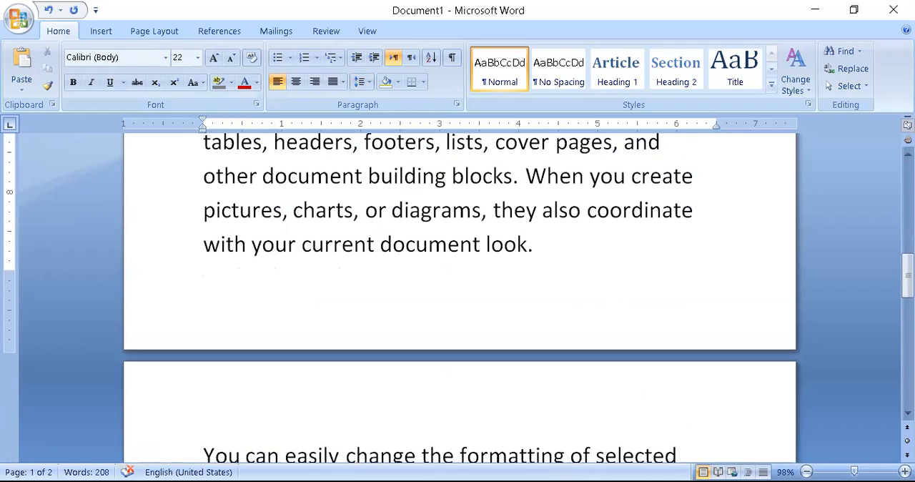
scroll(460, 297, up, 5)
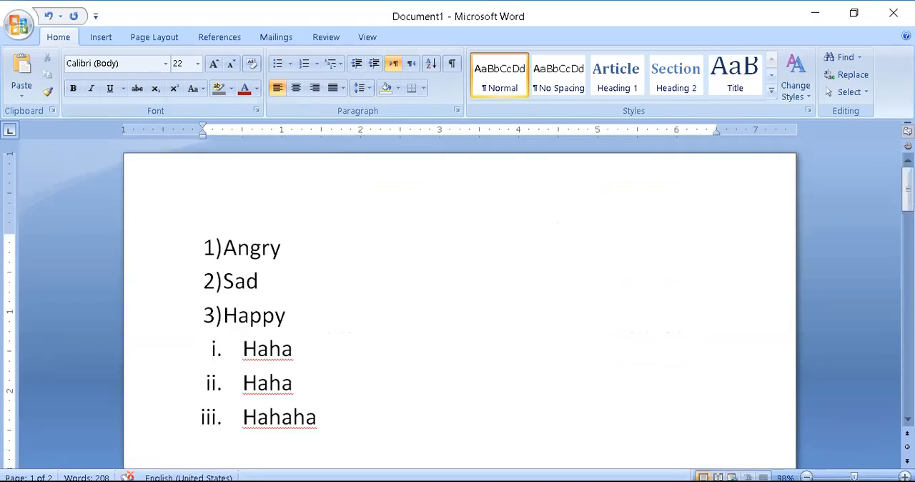
scroll(460, 297, down, 3)
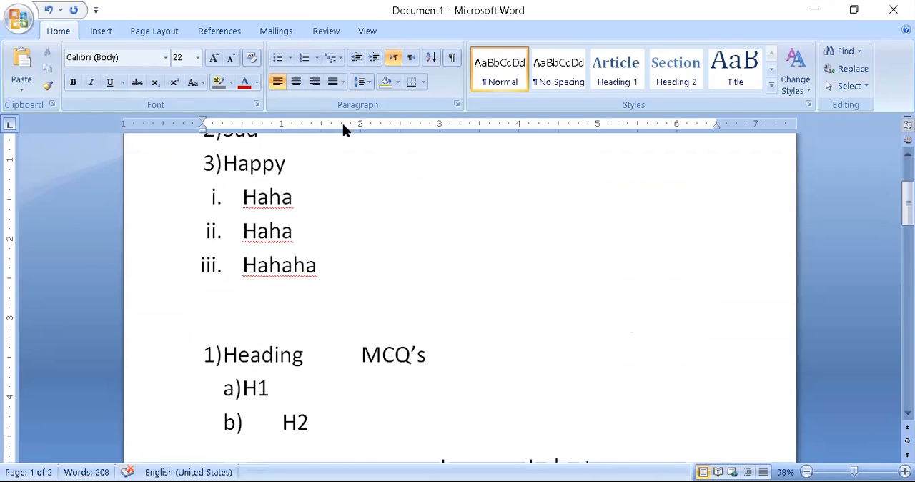
click(281, 202)
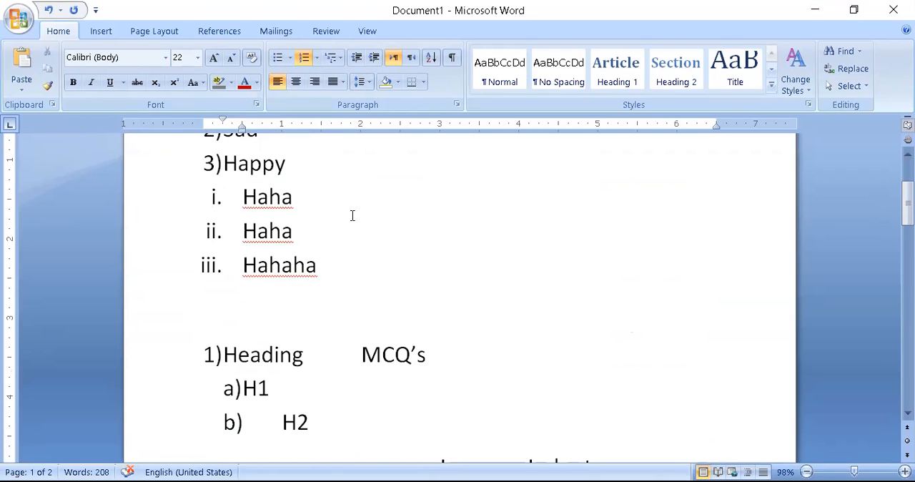
click(367, 268)
click(446, 321)
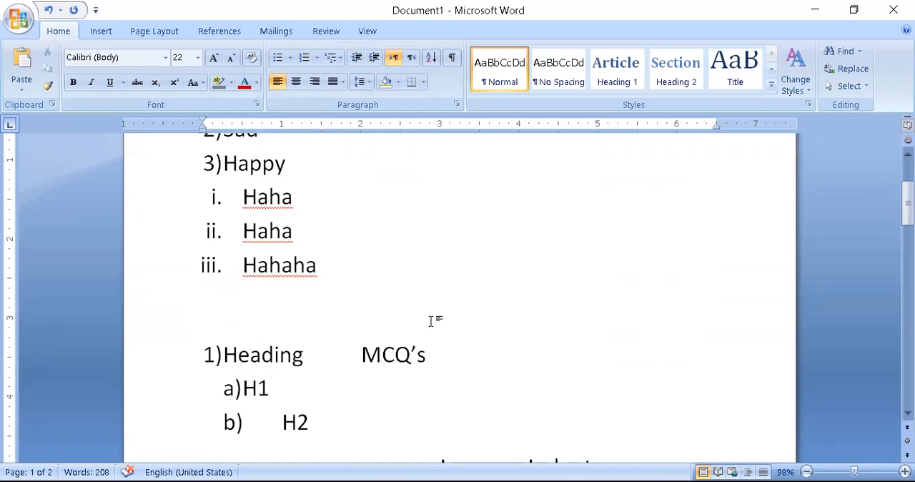
text(Noshaba)
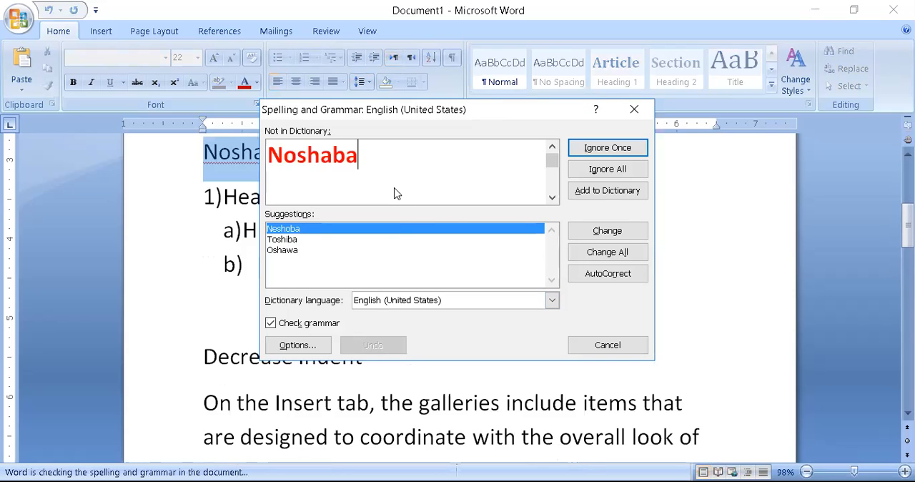
Run the spelling check, ignoring the first name once and ignoring all occurrences of Haha and Hahaha, and finish the check.
click(618, 152)
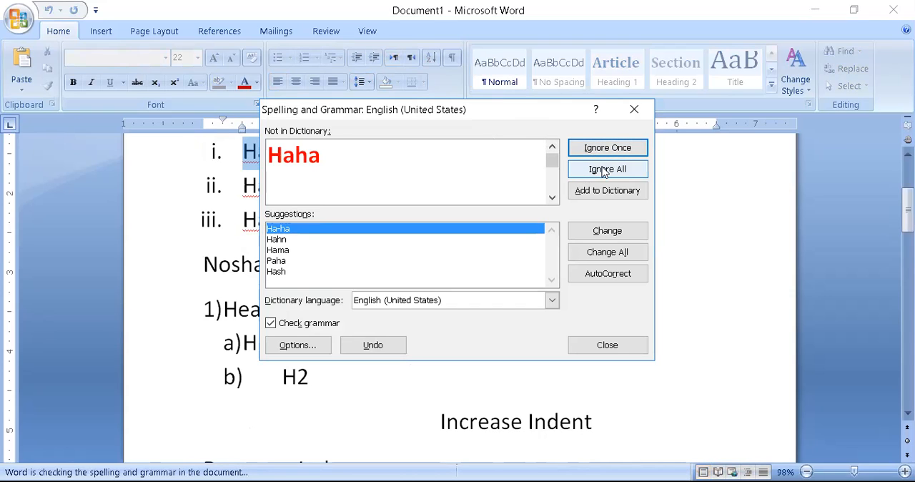
click(602, 171)
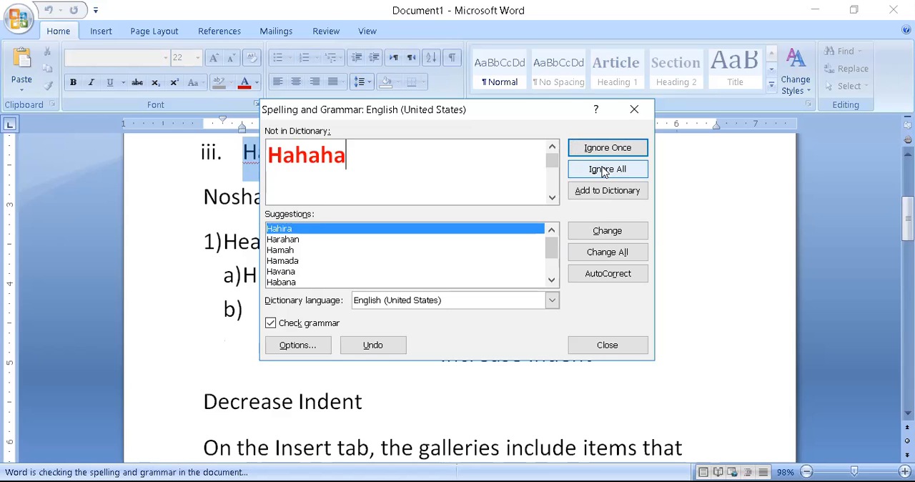
click(622, 172)
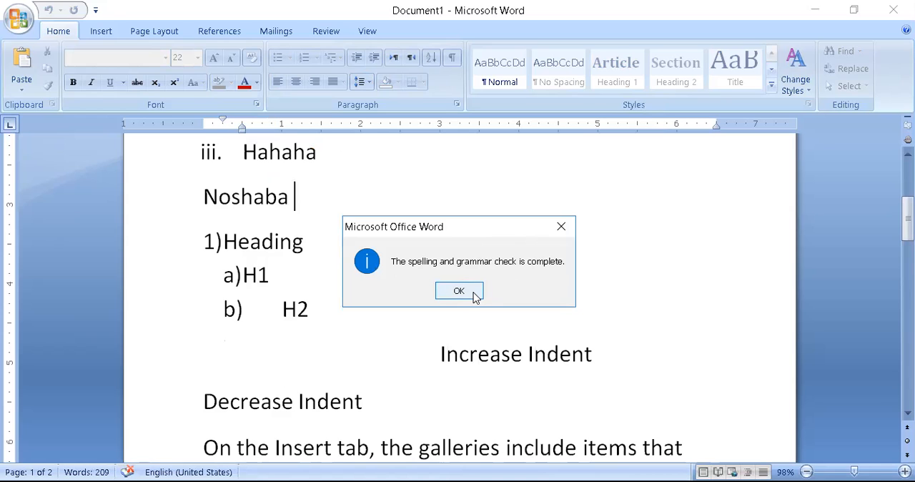
click(475, 293)
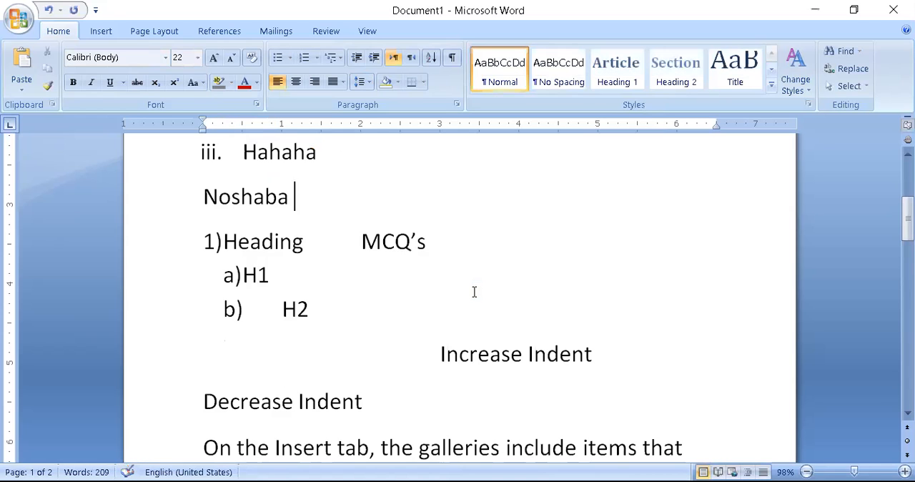
Enter the same first name again on a new line below the existing one.
key(Return)
text(N)
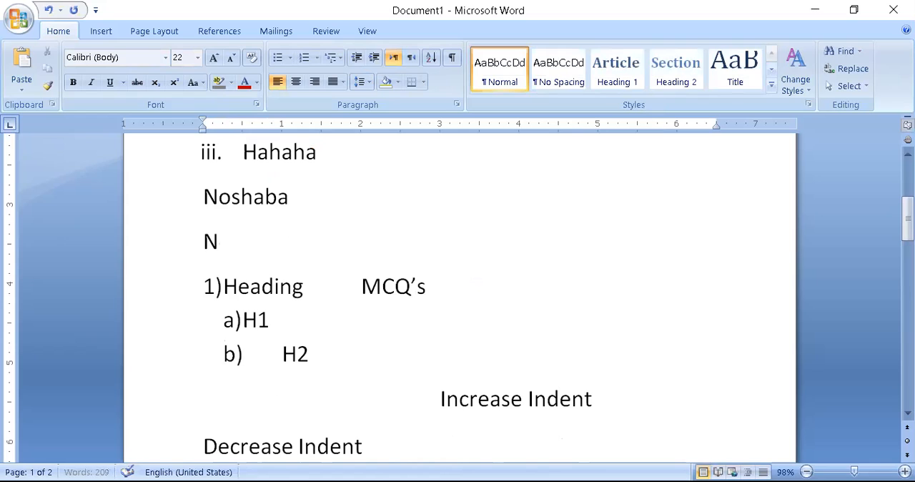
text(oshaba)
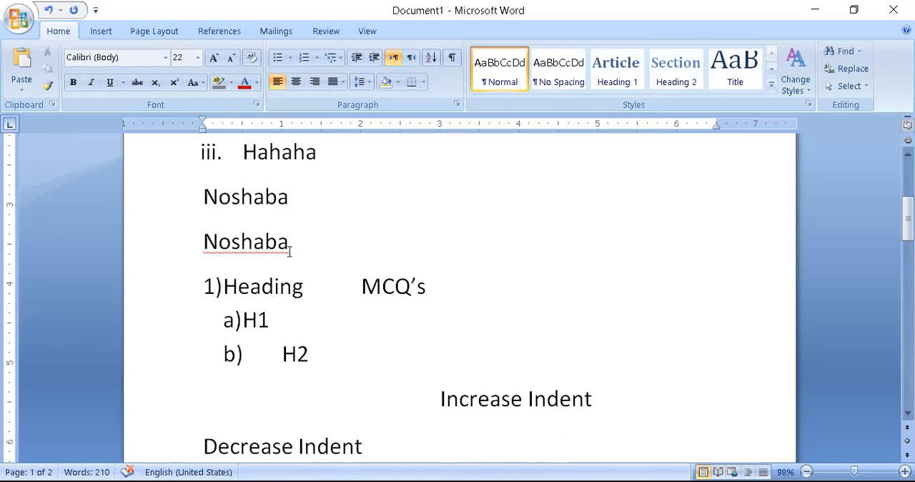
Run the spelling check, add the flagged first name to the dictionary, and finish the check.
key(F7)
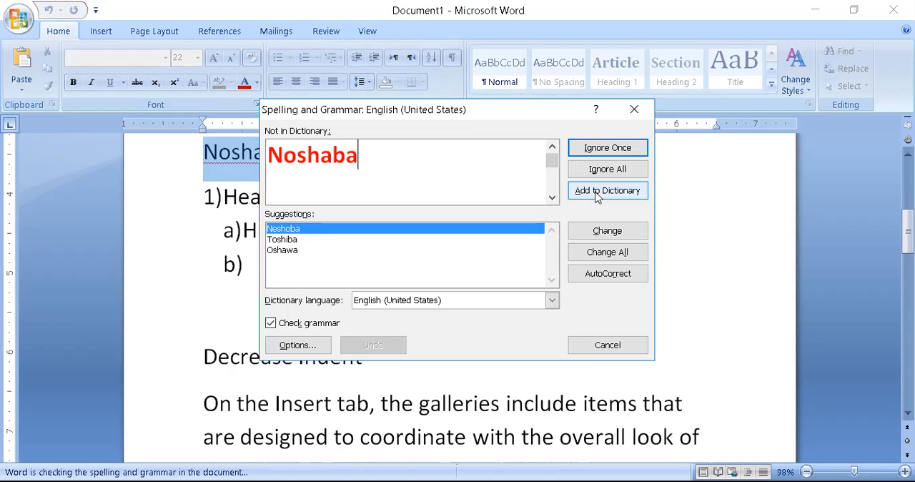
click(597, 194)
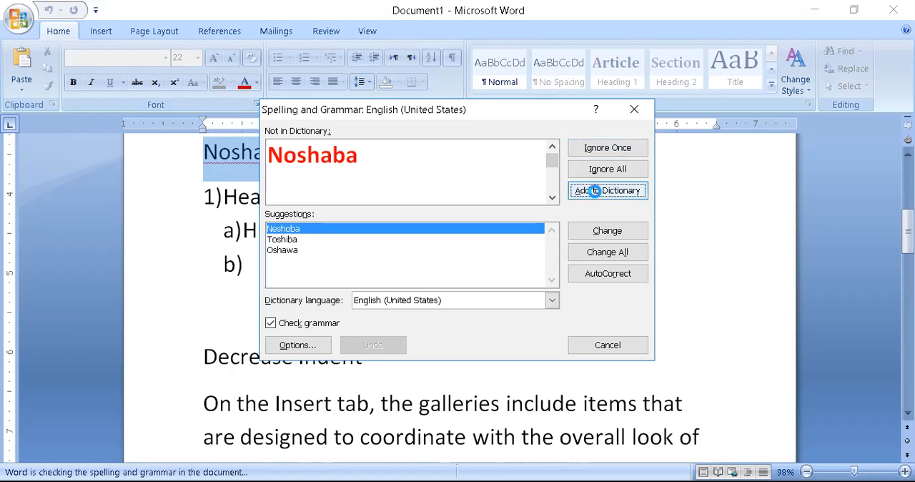
click(596, 194)
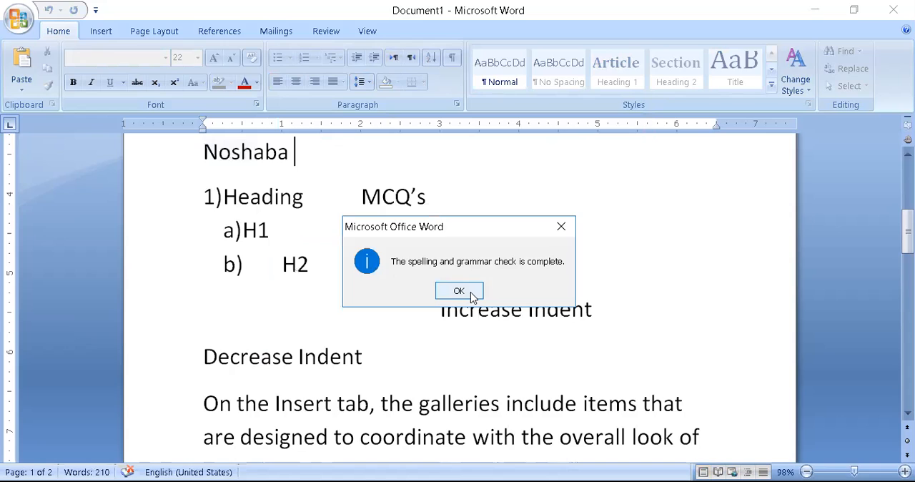
click(459, 291)
Repeat the first name on its second line using a pasted copy, leaving a single space between the two names.
text(Noshaba)
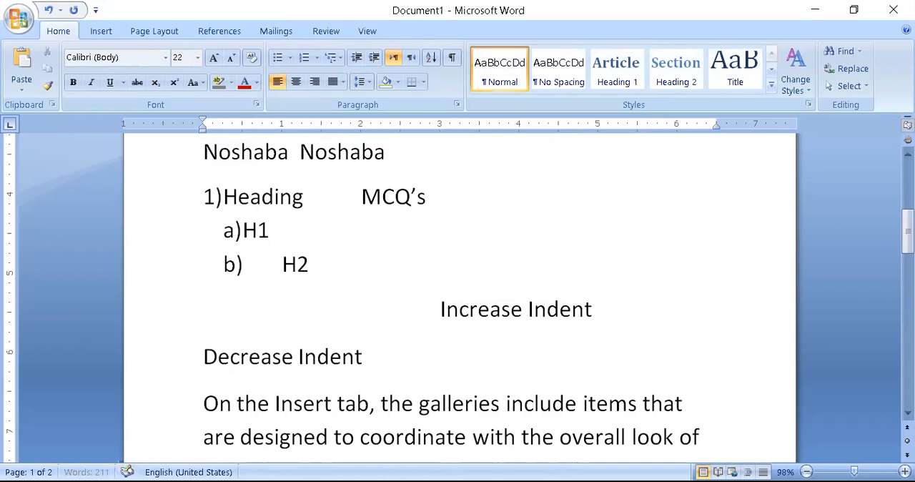
scroll(457, 300, up, 2)
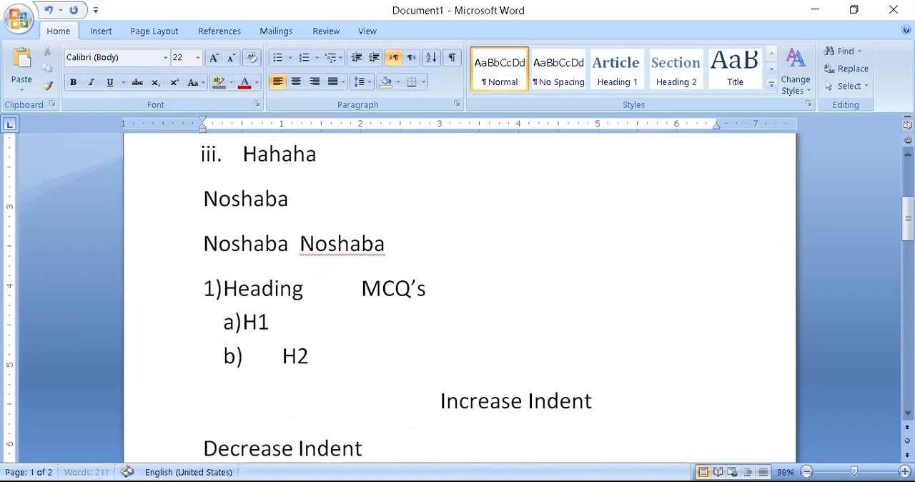
drag(398, 247, 170, 253)
key(ctrl+c)
key(BackSpace)
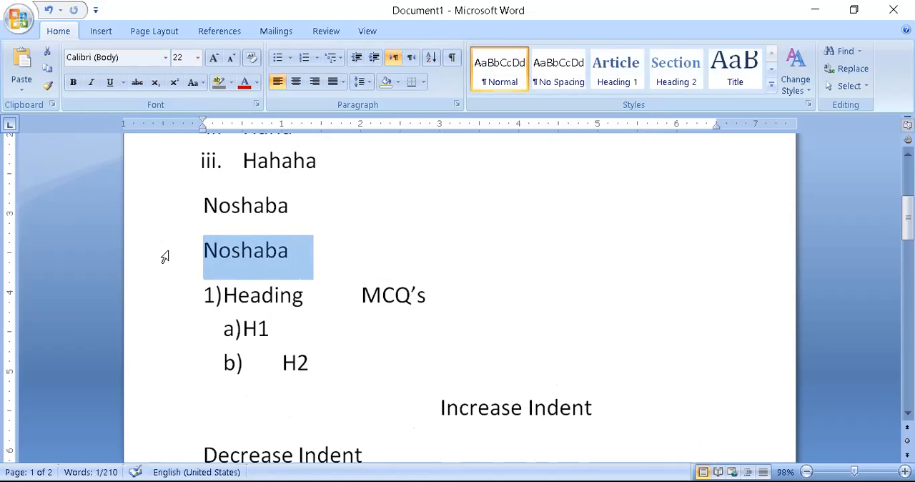
click(300, 252)
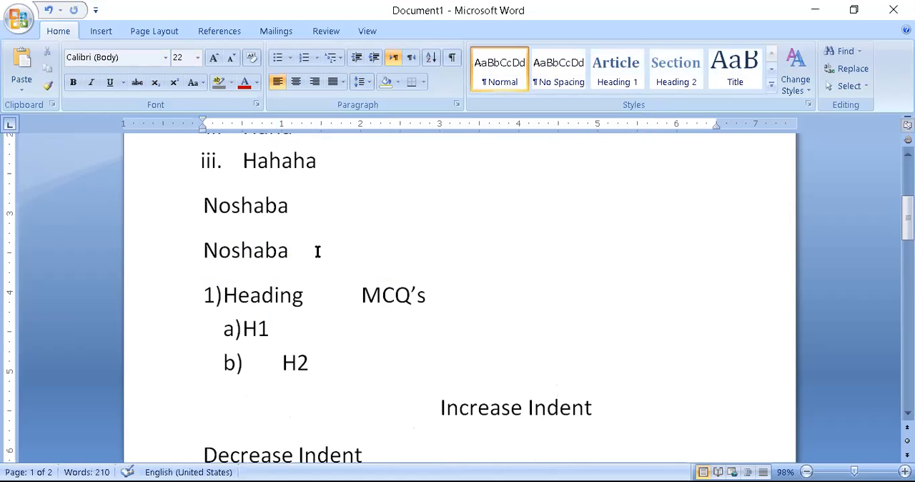
key(ctrl+v)
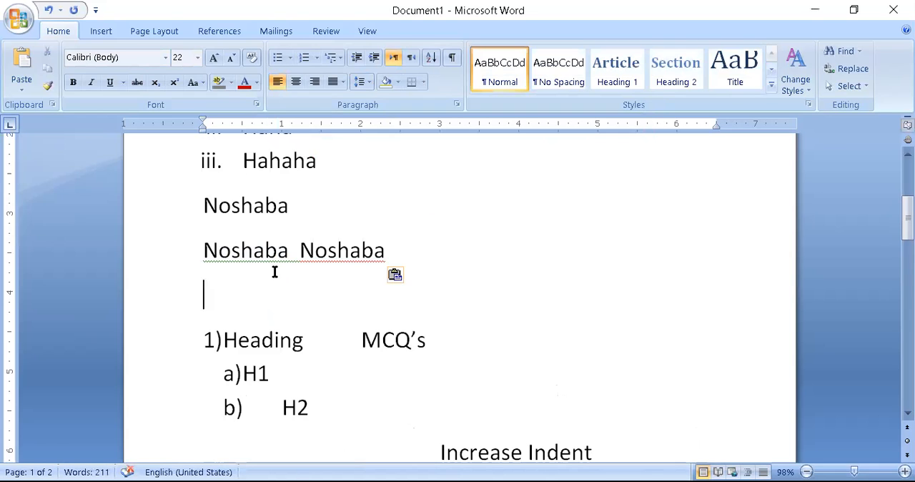
key(BackSpace)
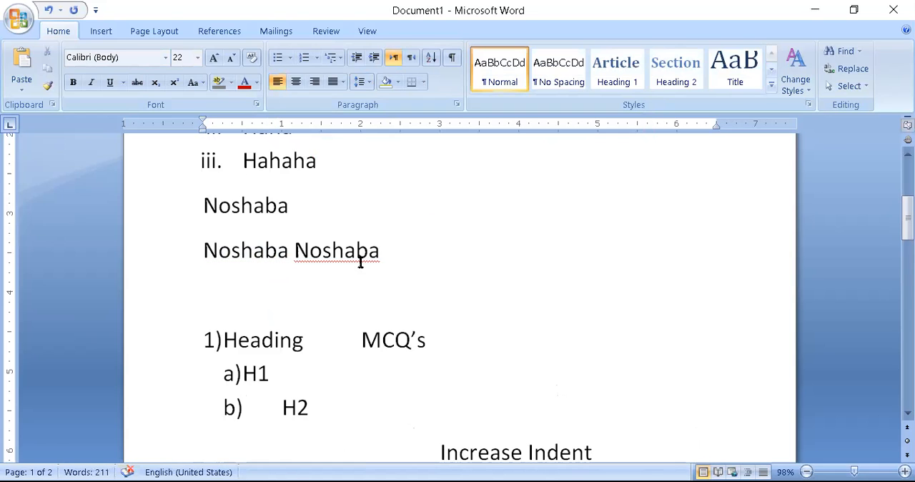
Examine the correction options offered for the flagged repeated first name, and dismiss them.
click(368, 251)
right_click(370, 256)
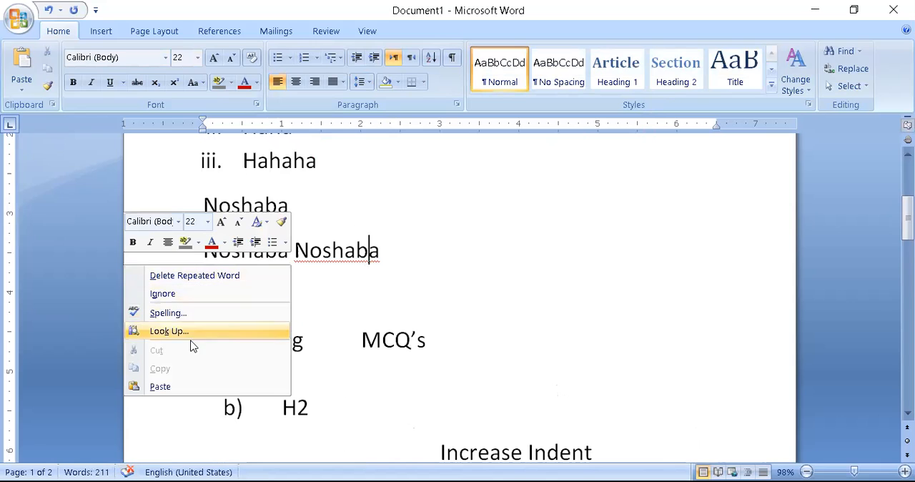
click(370, 250)
click(345, 250)
right_click(345, 255)
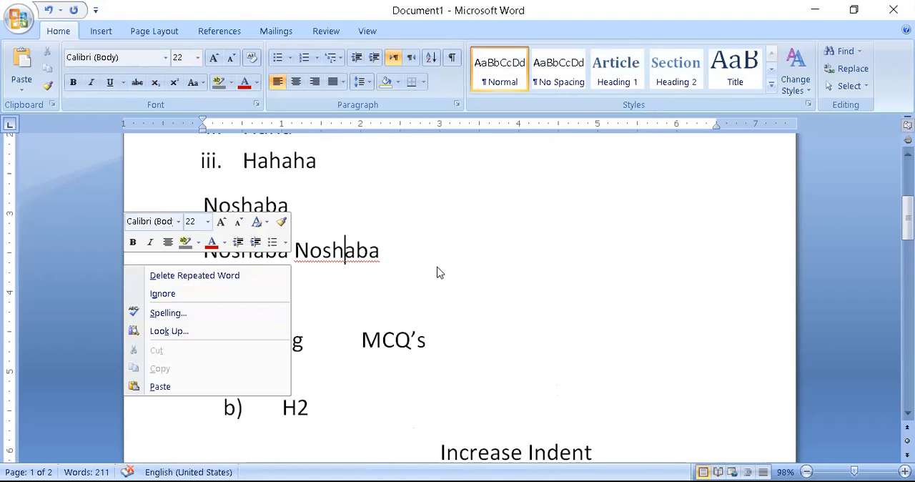
key(Escape)
Run the spelling check again, ignore the repeated first name once, and finish the check.
key(F7)
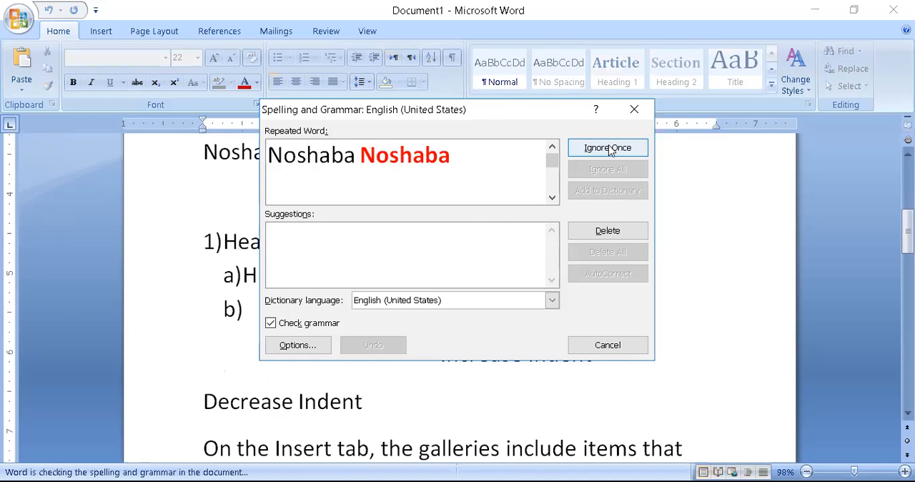
click(608, 148)
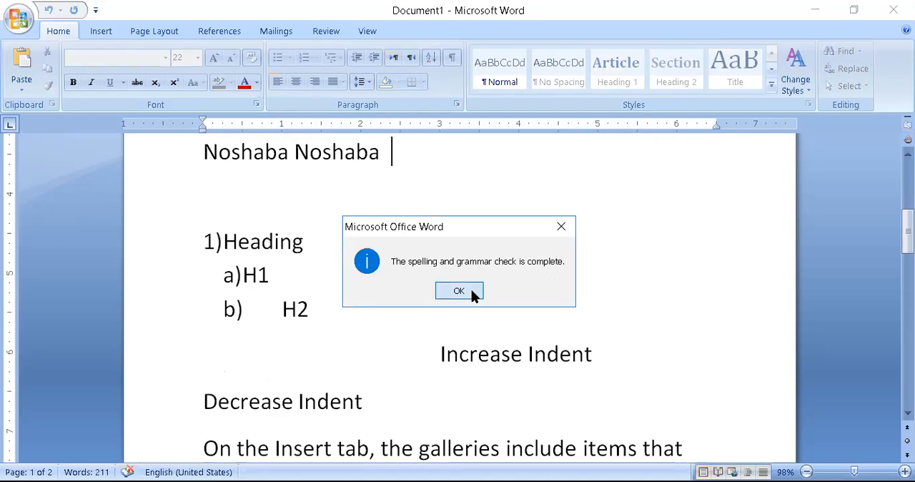
click(471, 291)
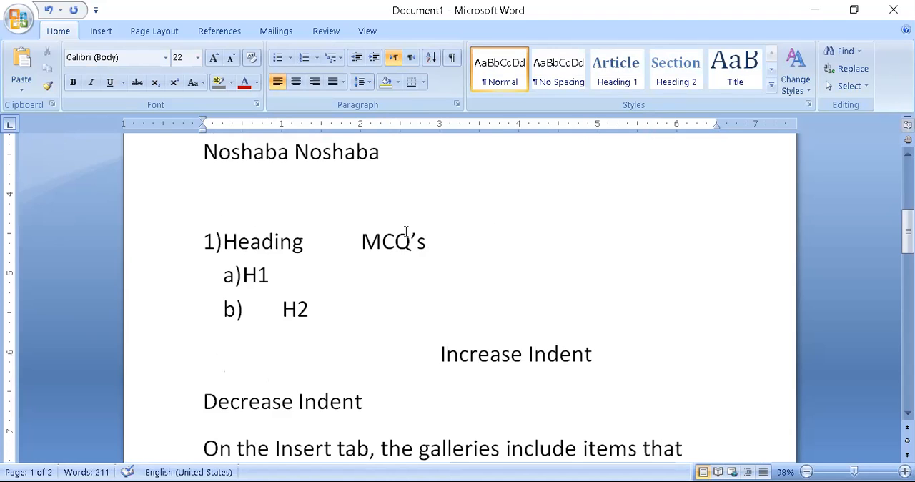
Add the line "Subscript superscript" below the repeated first name, leaving blank space above the numbered Heading list.
key(Return)
key(Return)
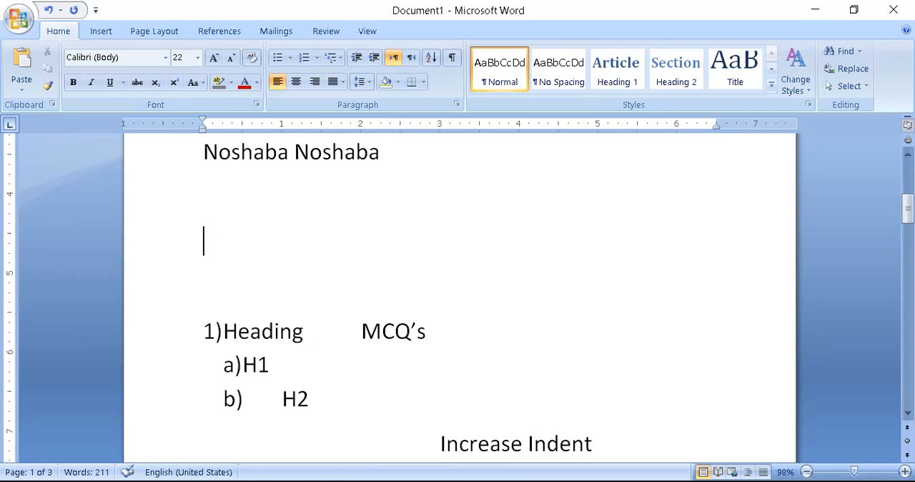
text(subscriot)
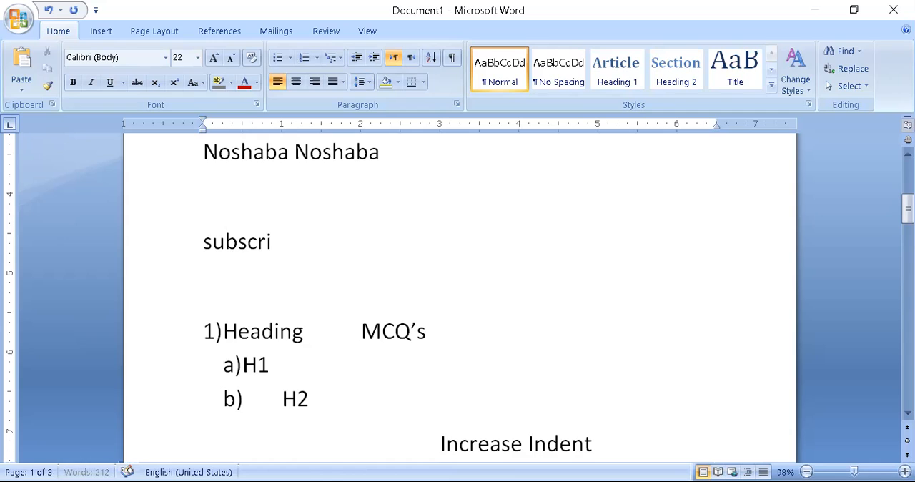
key(BackSpace)
key(BackSpace)
key(BackSpace)
text(pt a)
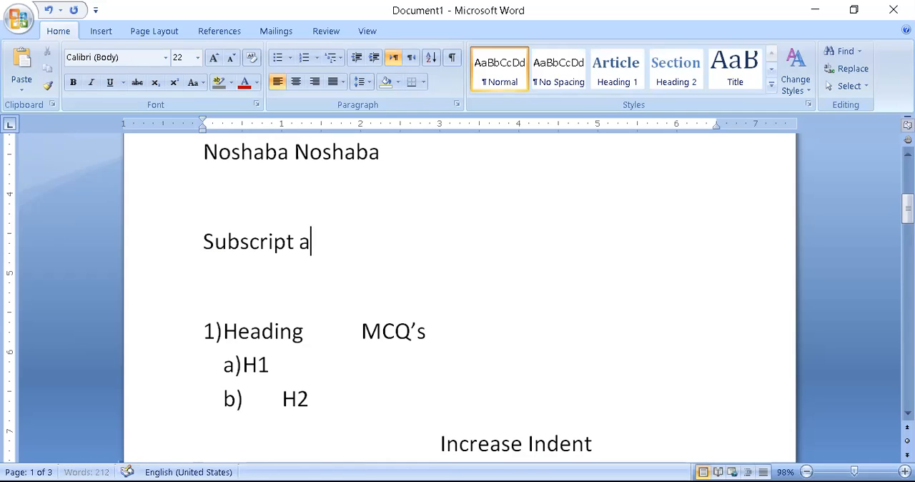
key(BackSpace)
text(superscript)
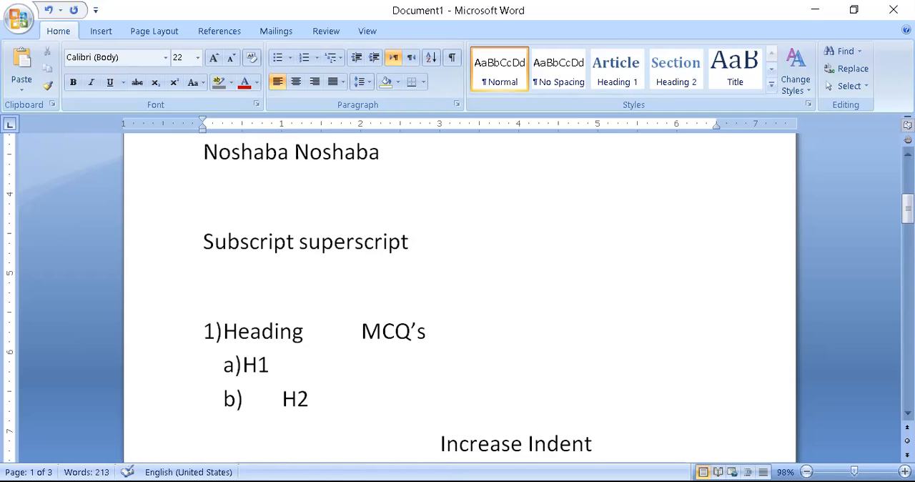
On a new line below "Subscript superscript", enter x followed by "vbhsjshsjssksskks" as subscript, and return to normal text.
key(Return)
text(x)
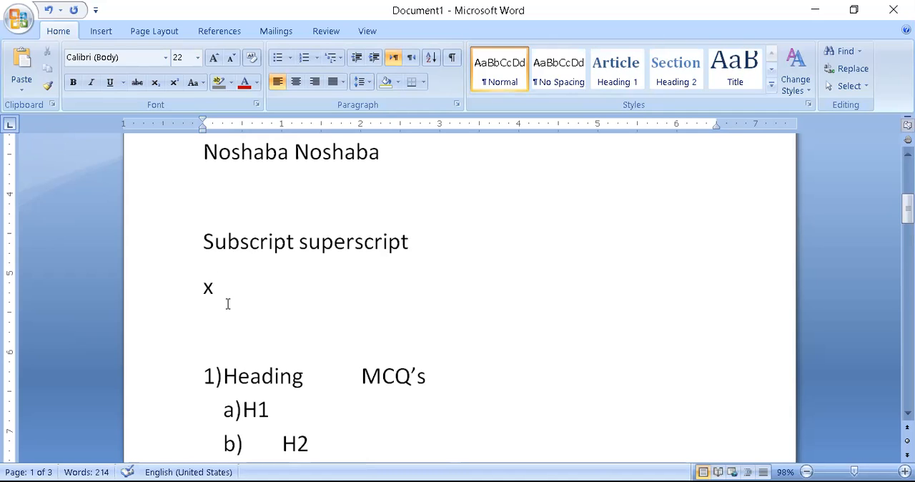
click(156, 83)
text(vb)
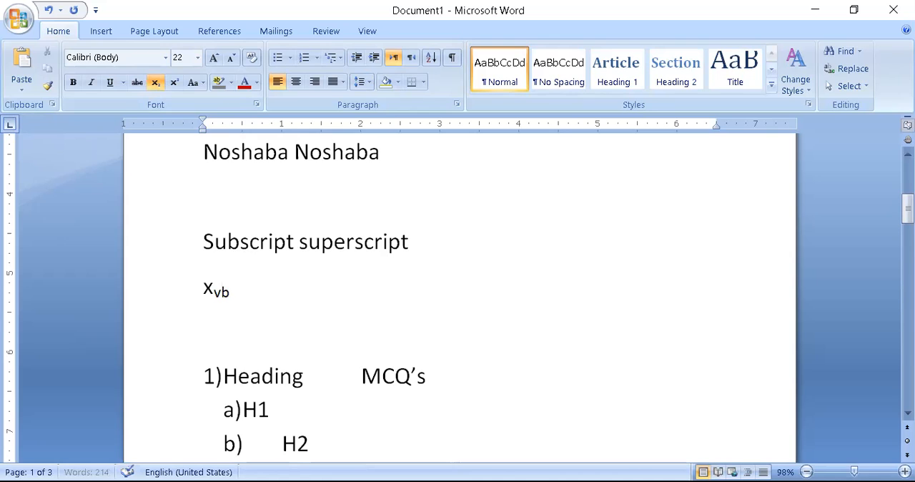
text(hsjshsjsskksskks)
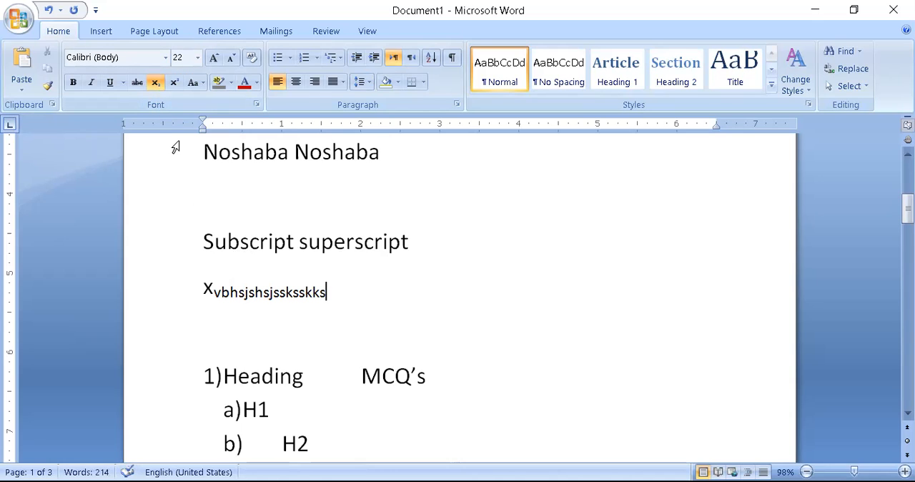
click(155, 82)
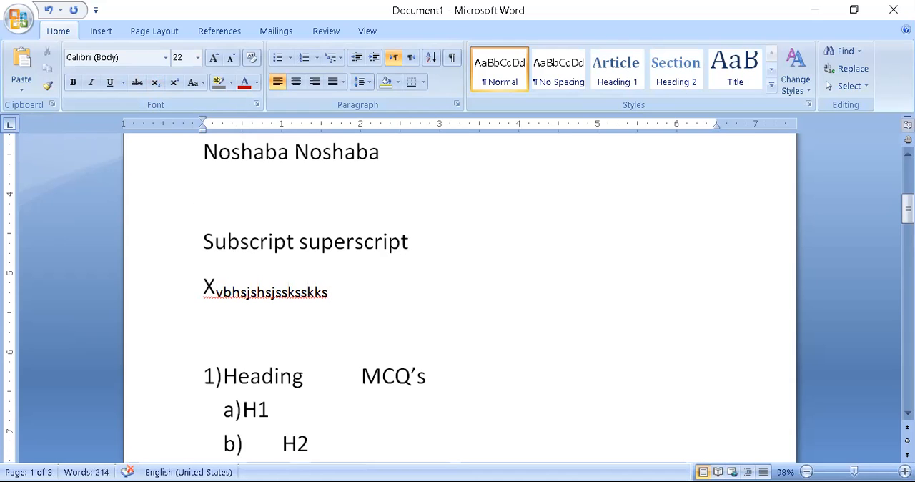
After the subscript example, enter another x followed by "iwowjwnwnw" as superscript.
text(x)
click(173, 83)
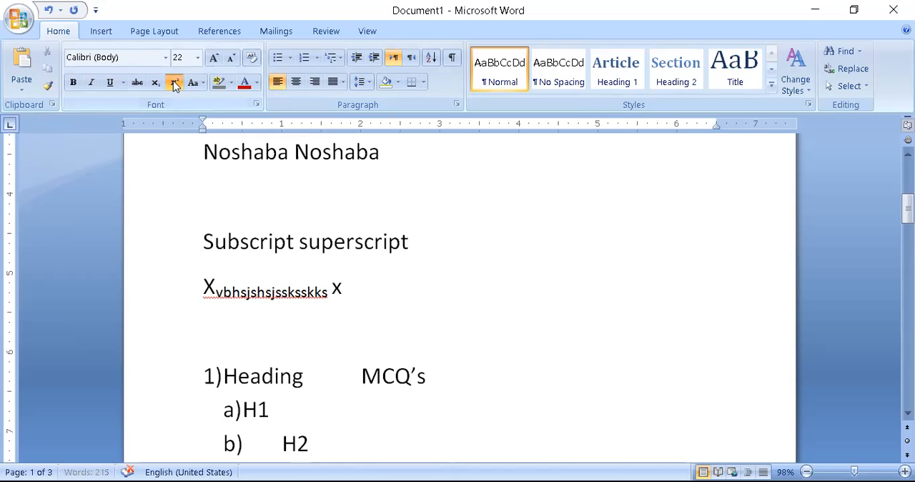
text(iwowjw)
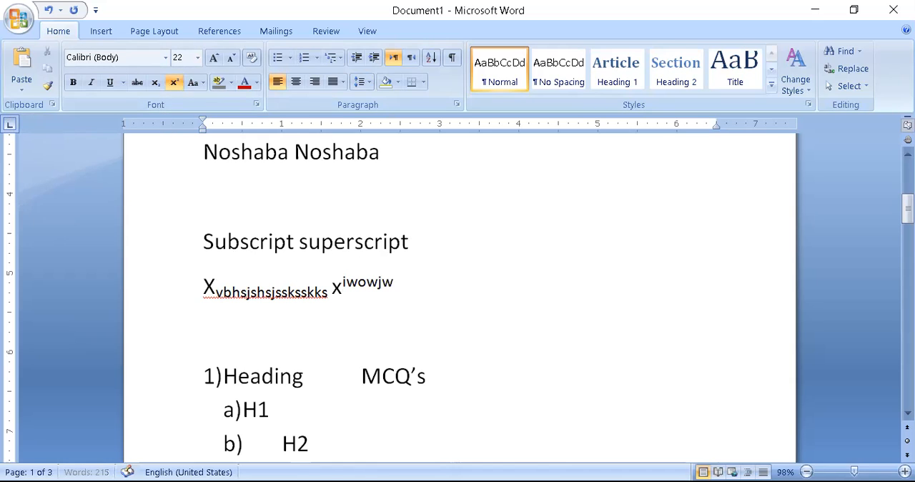
text(nwnw)
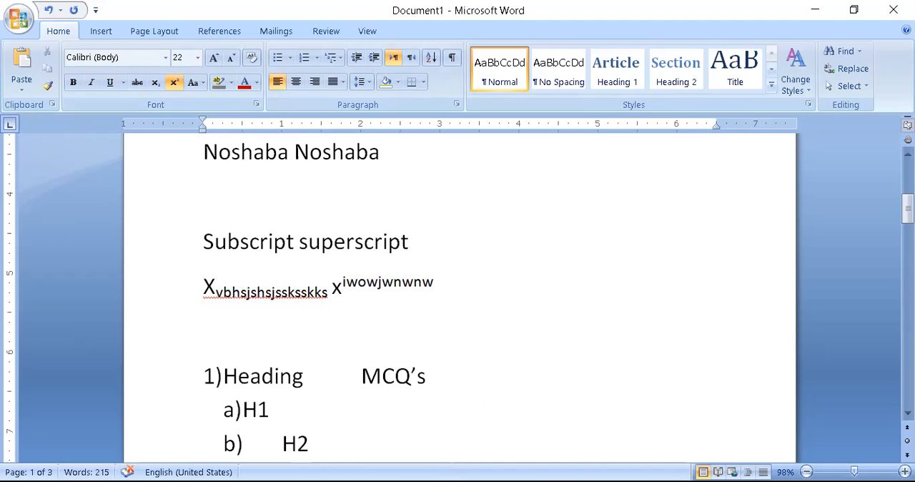
click(511, 246)
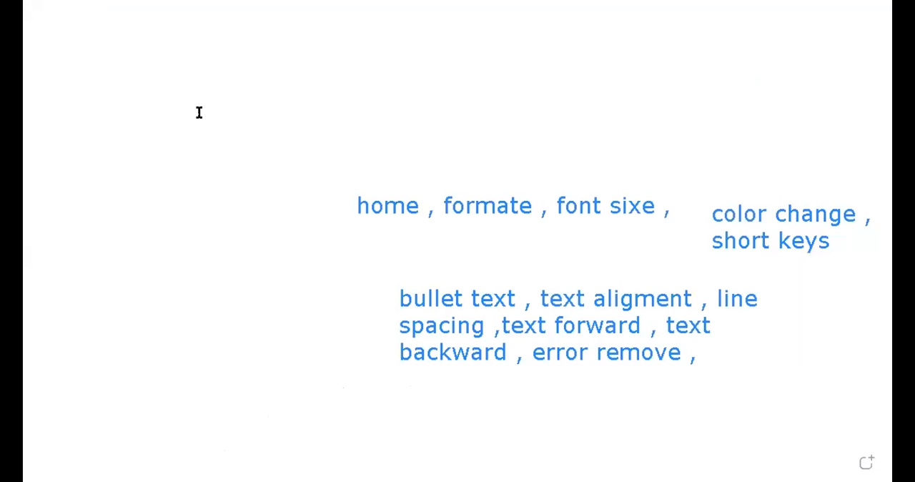
Switch to the whiteboard and start a new text box below the note ending in "error remove".
click(270, 403)
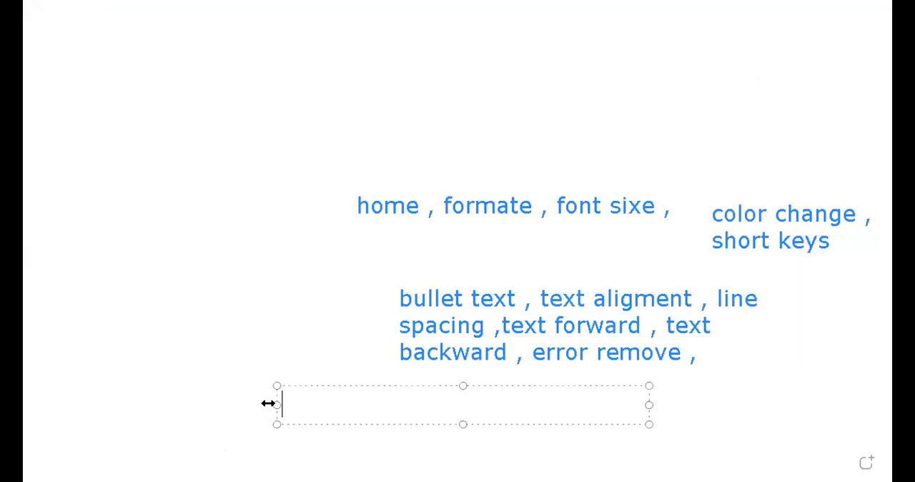